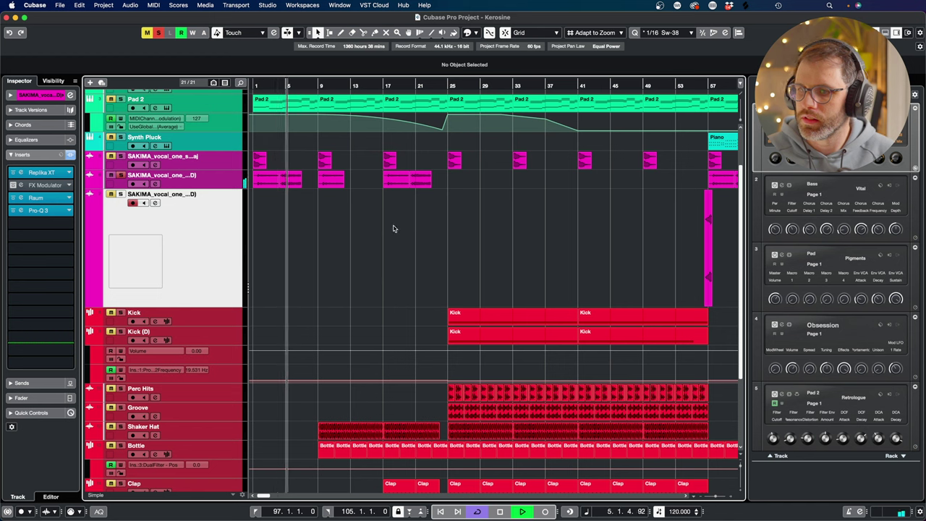
- Stop playback and audition the two separate clips around bars 145 and 161 on the selected vocal track
key("space")
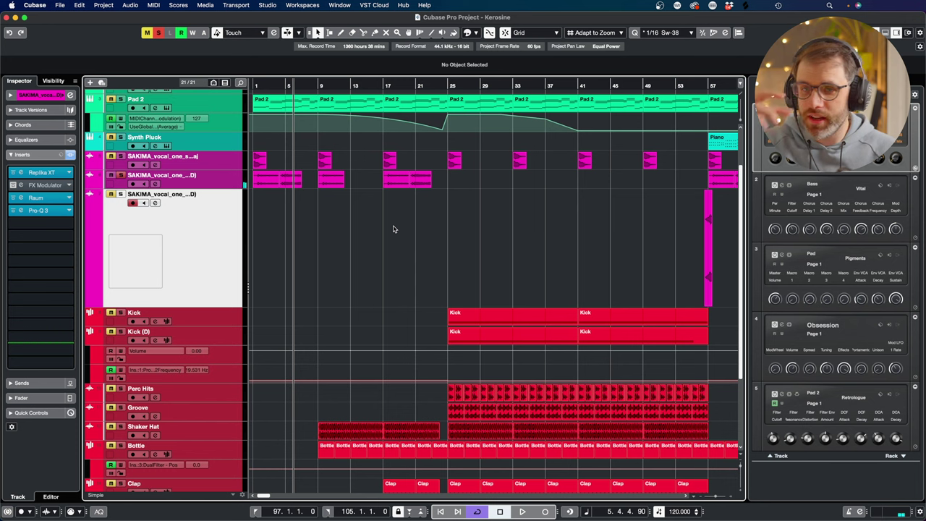
key("h")
key("h")
key("h")
key("g")
key("h")
key("g")
key("g")
key("g")
key("g")
key("g")
key("g")
key("g")
key("g")
key("g")
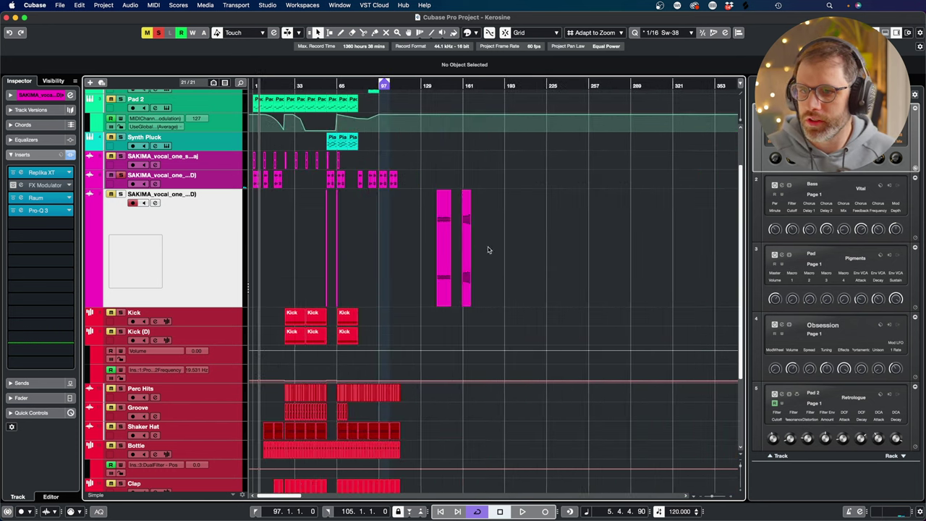
left_click(443, 84)
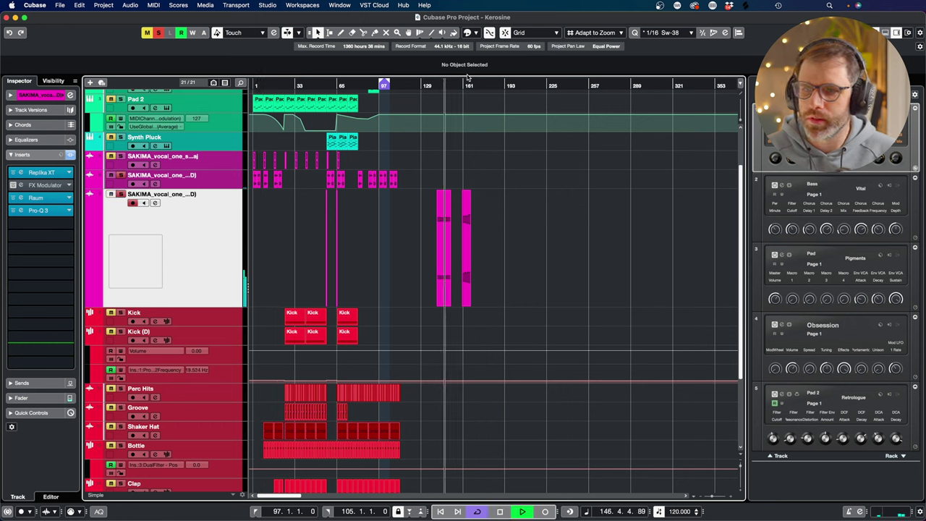
left_click(464, 85)
- Audition the long stretched Slowdown PS clip far along the timeline from several points and stop playback
scroll(496, 211, "right", 10)
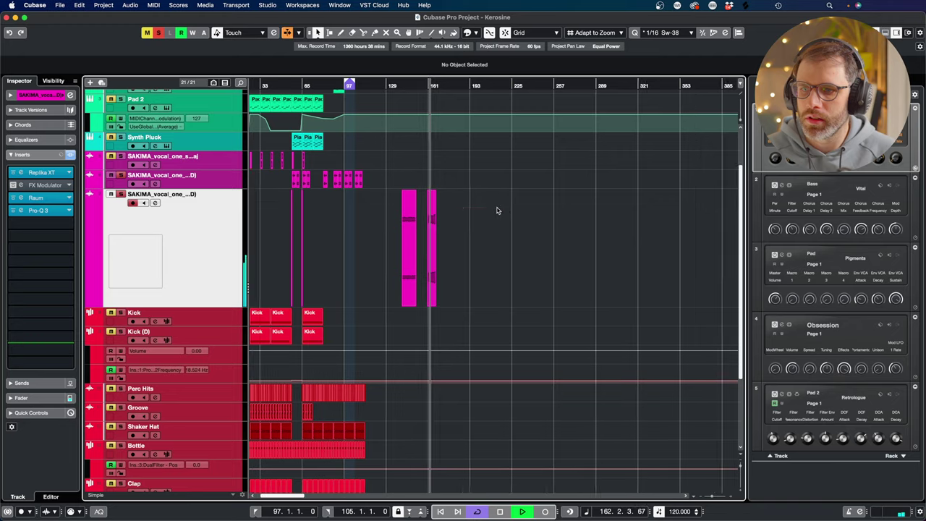
scroll(496, 211, "left", 3)
key("g")
key("g")
key("g")
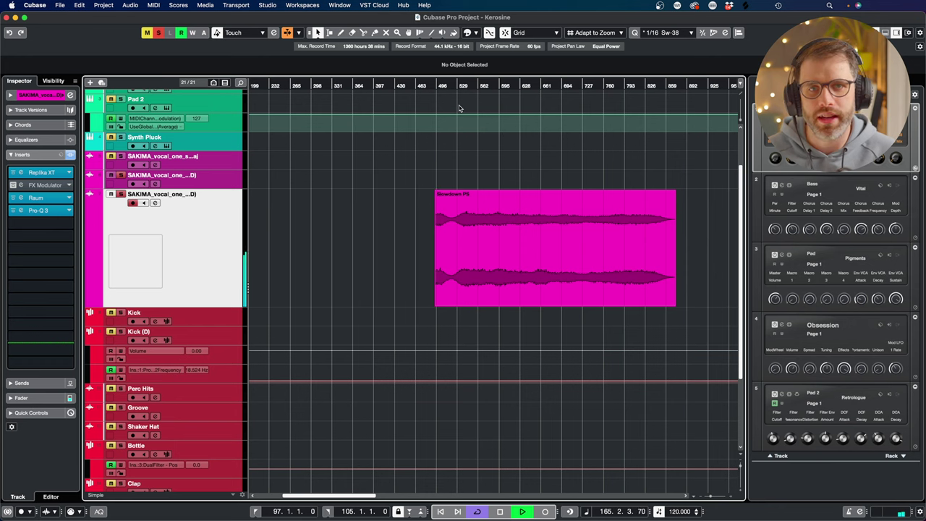
left_click(459, 86)
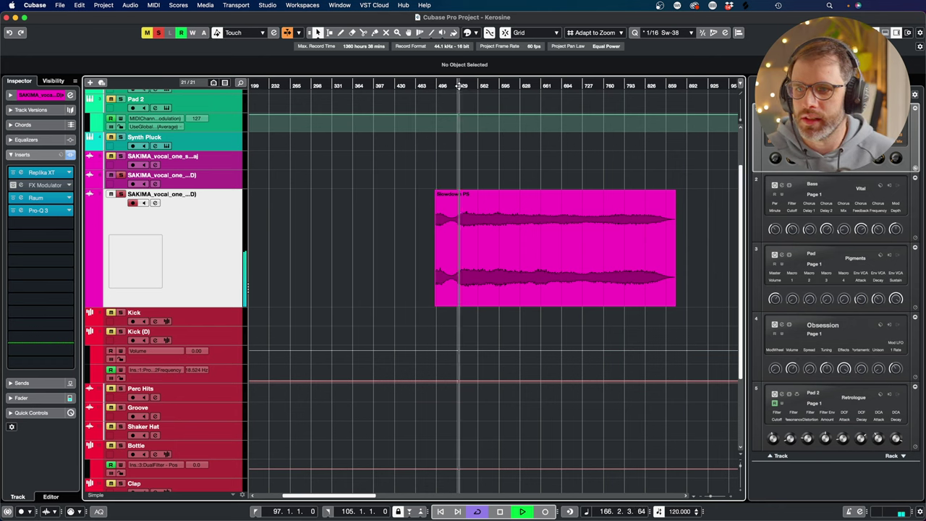
left_click(525, 85)
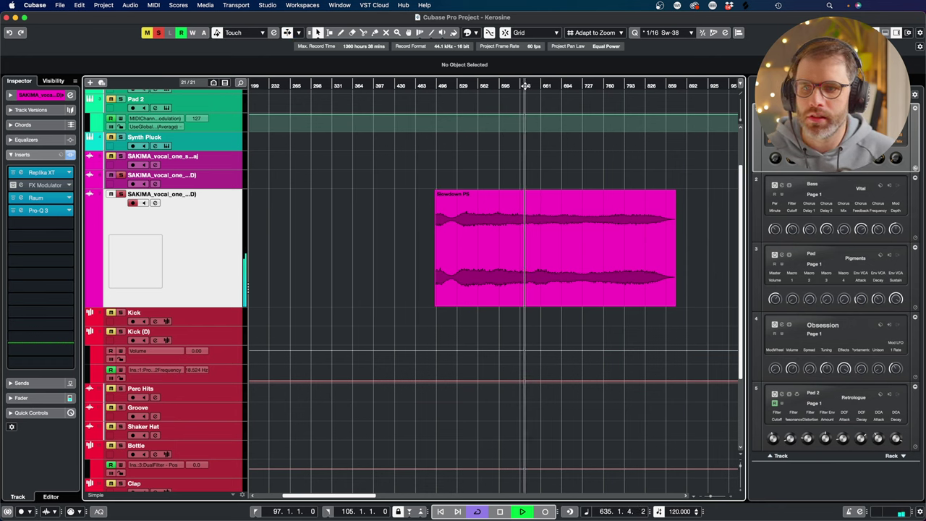
left_click(570, 86)
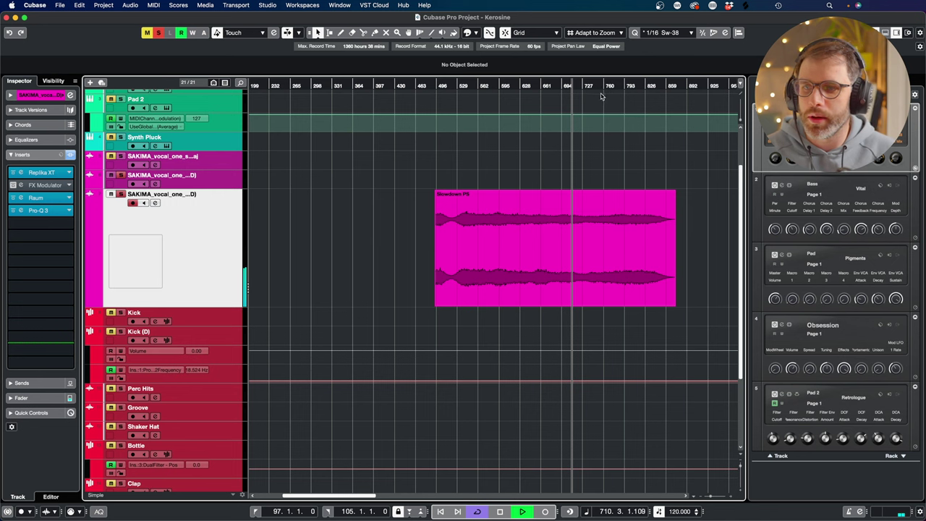
key("space")
- Play the soloed vocal track from 56.3, where the first short Slowdown PS clip leads into bar 57
left_click_drag(391, 187, 165, 174)
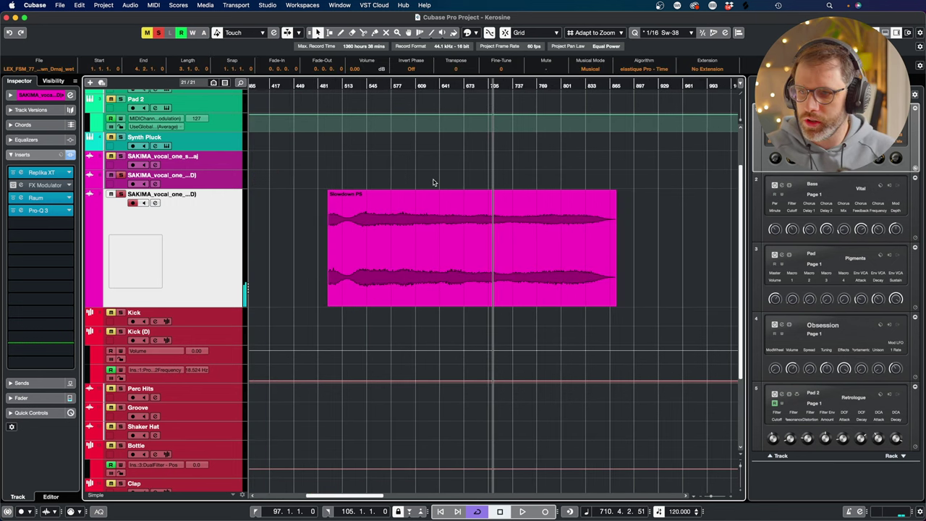
key("h")
key("g")
key("g")
key("g")
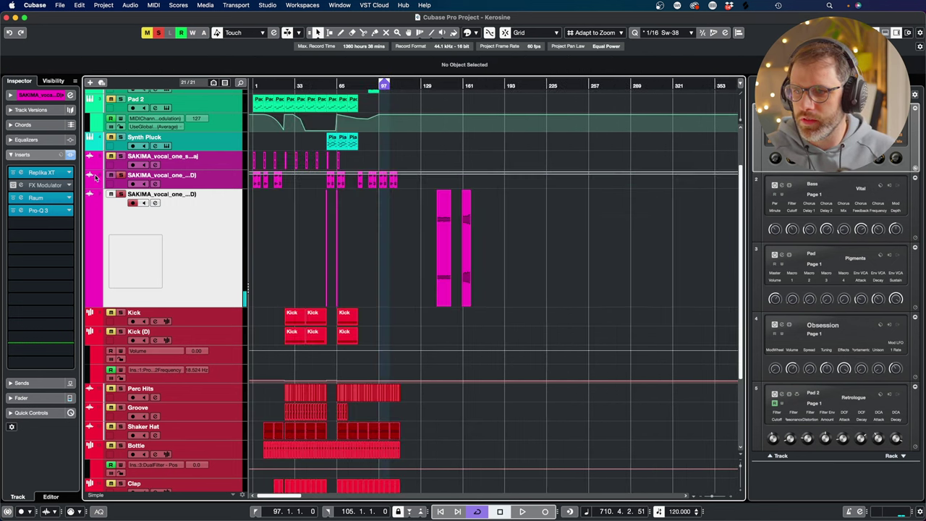
left_click_drag(328, 85, 335, 141)
key("h")
key("h")
key("h")
key("h")
key("h")
key("h")
key("h")
key("h")
key("h")
key("h")
key("h")
key("h")
key("h")
left_click(509, 234)
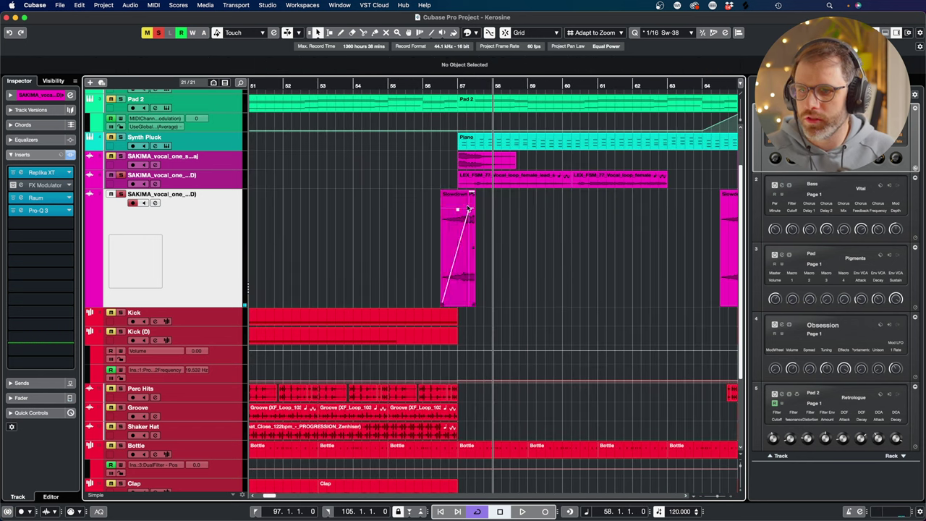
left_click(442, 86)
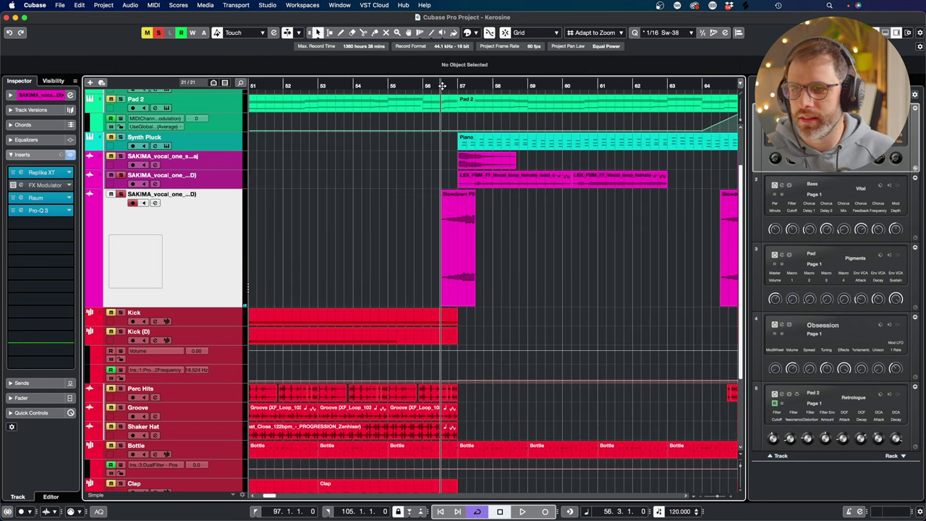
key("space")
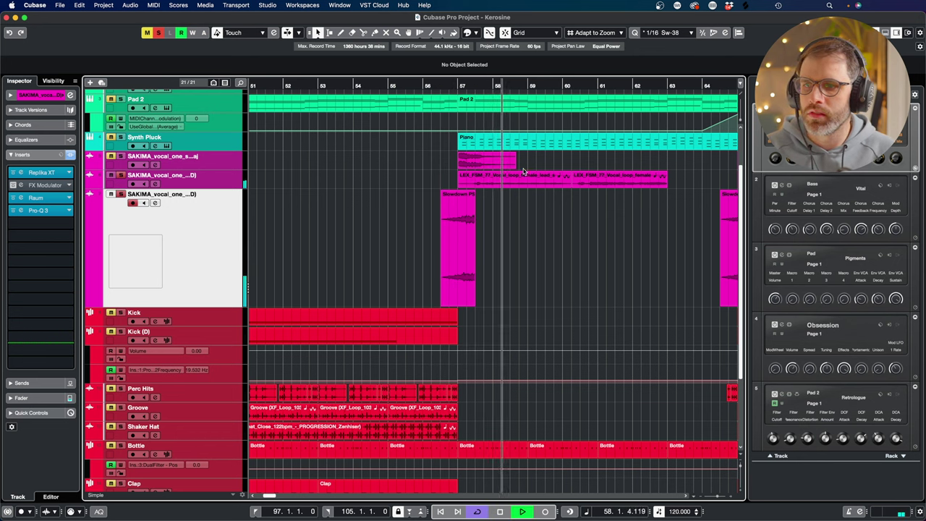
key("space")
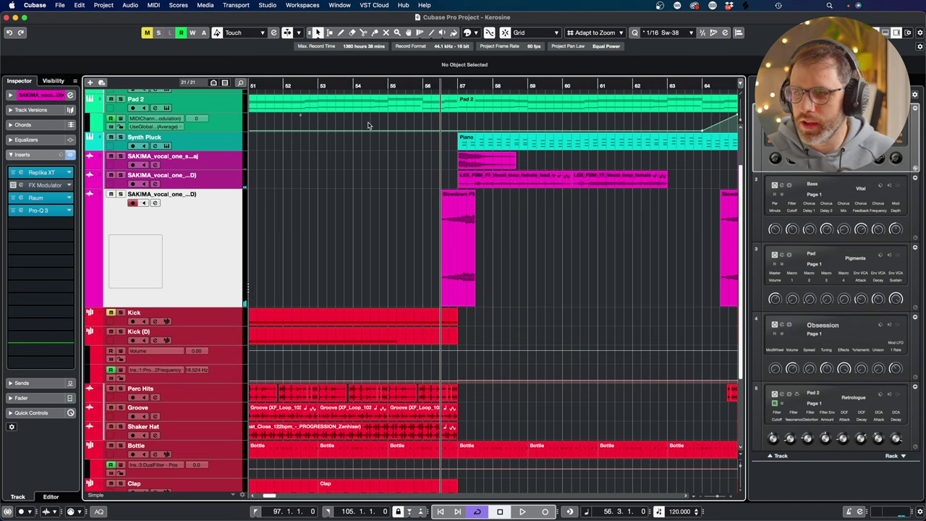
- Play the transition into bar 57 without solo, comparing it with the Slowdown PS track muted and unmuted
left_click(427, 86)
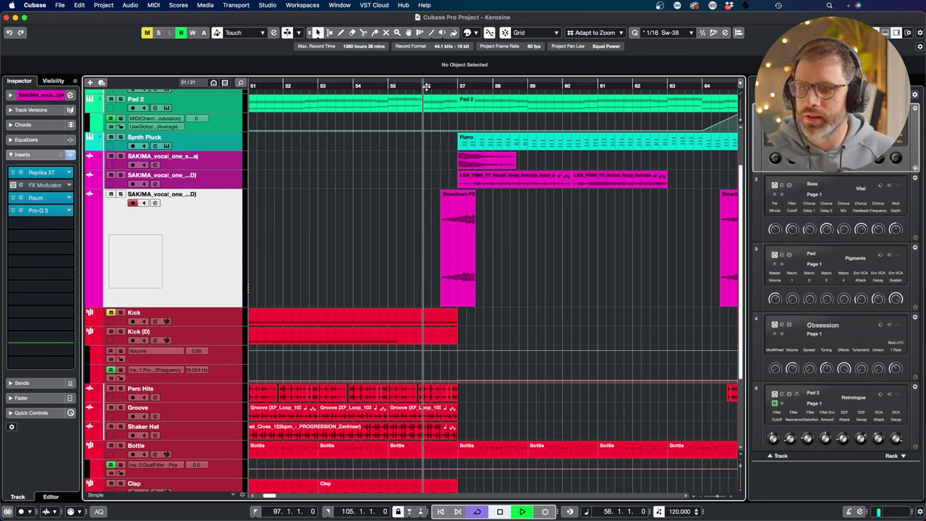
key("space")
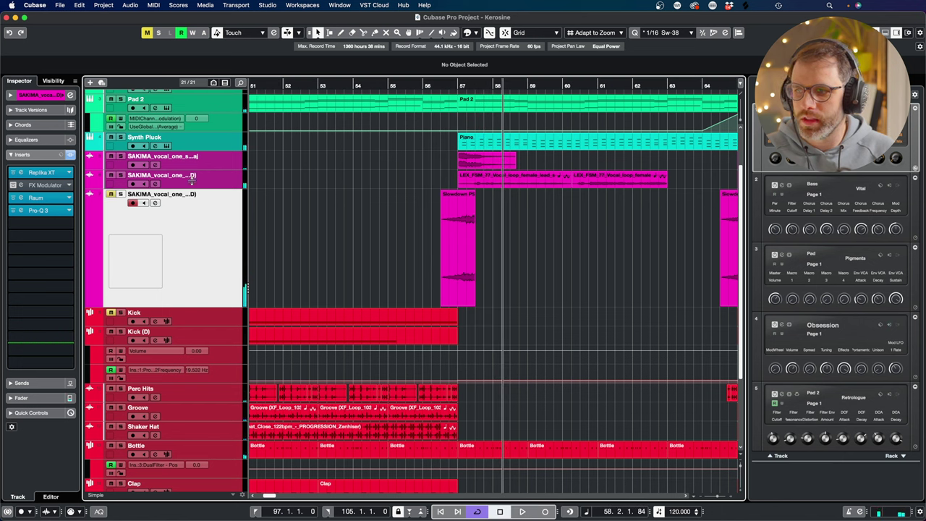
key("space")
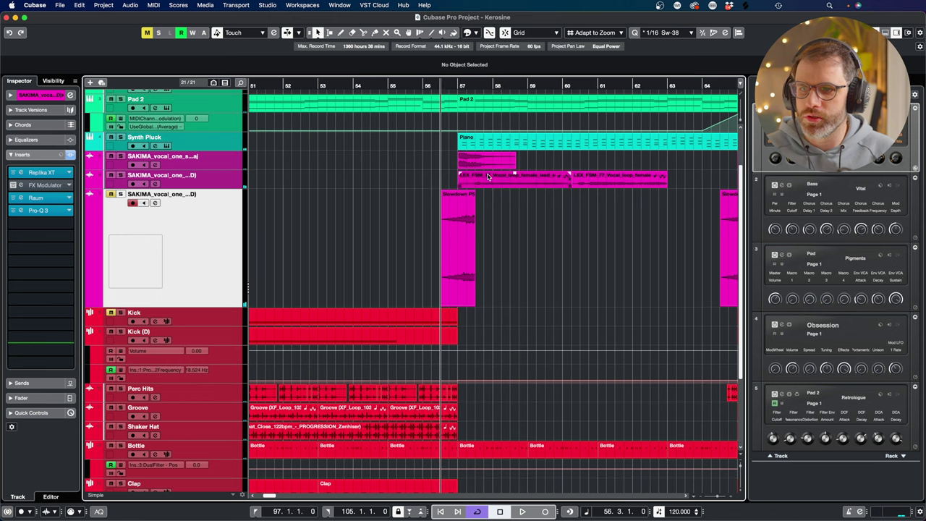
left_click(487, 176)
key("space")
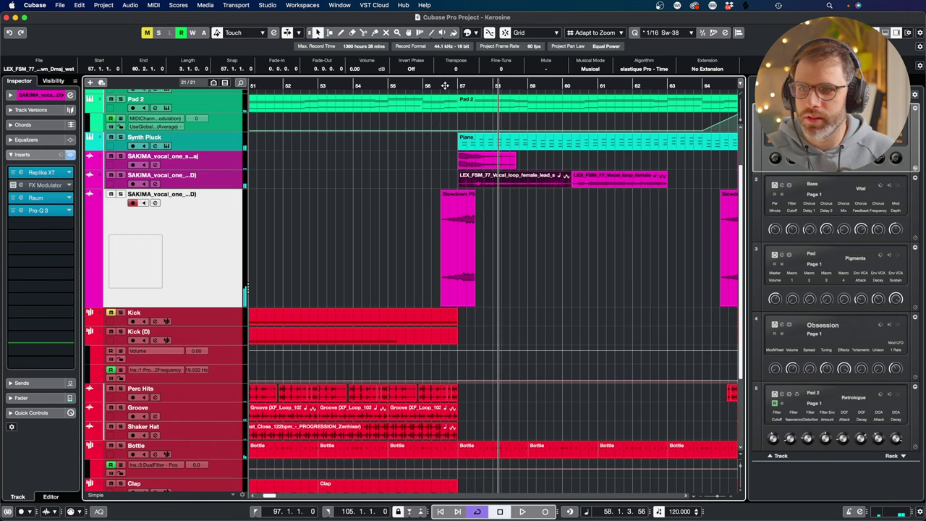
left_click(445, 86)
key("space")
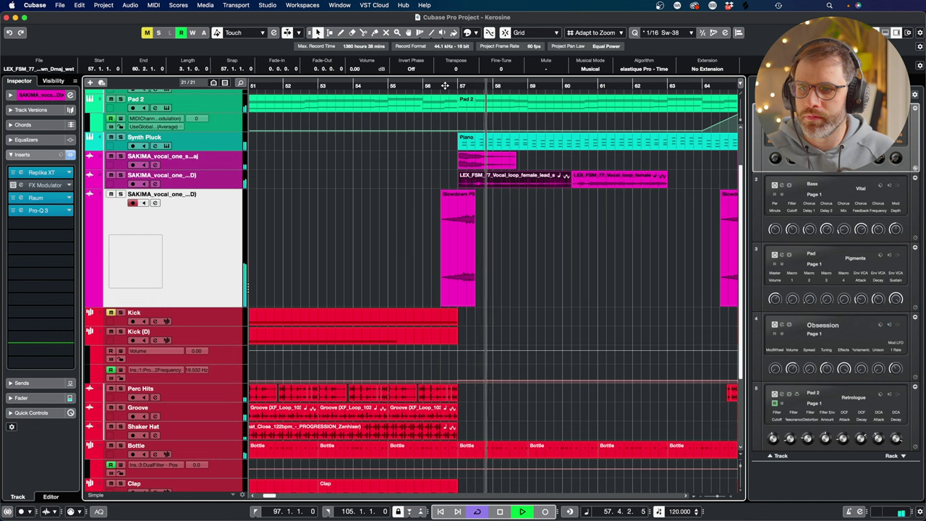
- Move the Slowdown PS clip near bar 161 back so it starts at bar 69 on the same track
left_click_drag(672, 235, 616, 222)
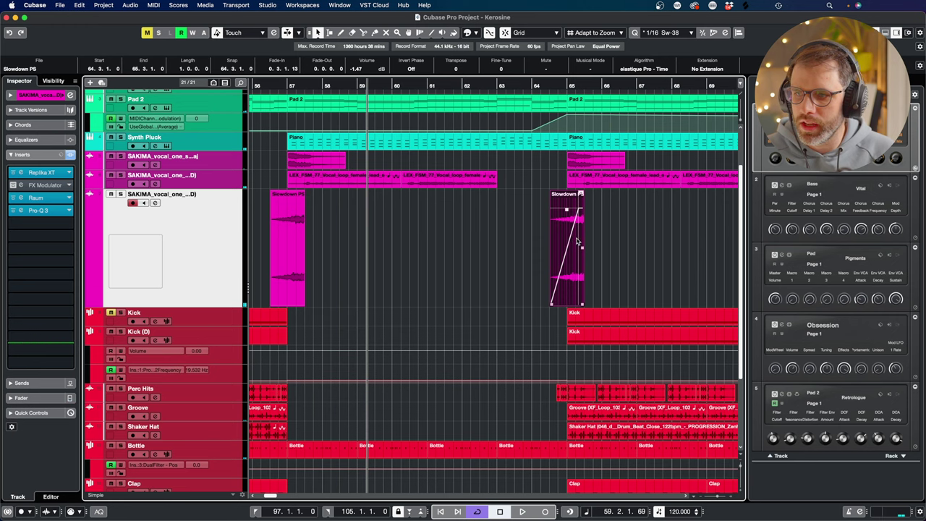
key("g")
key("g")
key("g")
key("g")
key("g")
key("g")
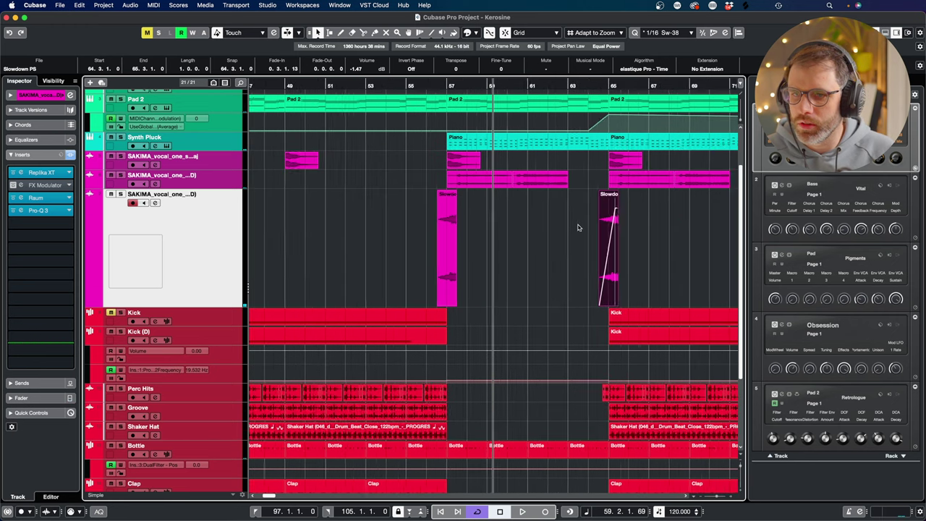
left_click(699, 237)
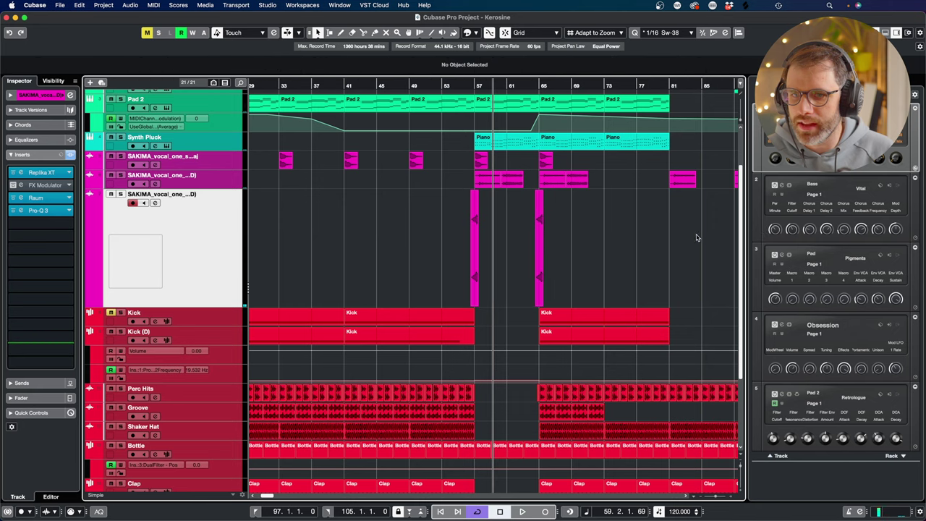
key("g")
key("g")
key("g")
key("g")
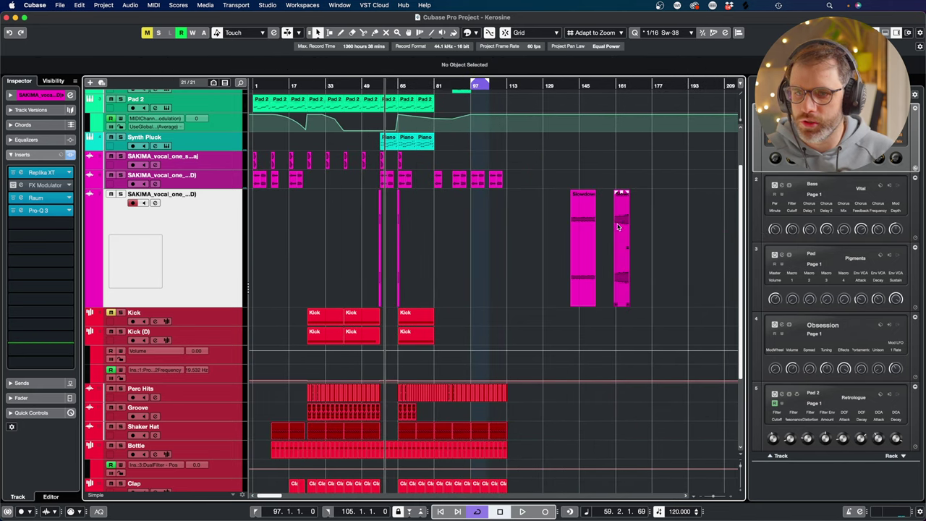
left_click_drag(618, 227, 414, 225)
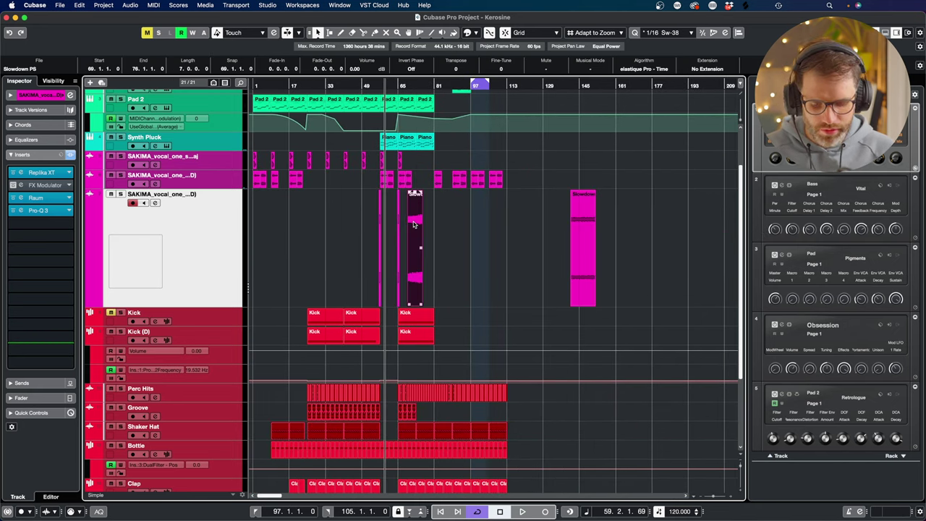
- Trim the start of the moved Slowdown PS clip to leave three bars and move it to bar 58
key("h")
key("h")
key("h")
key("h")
key("h")
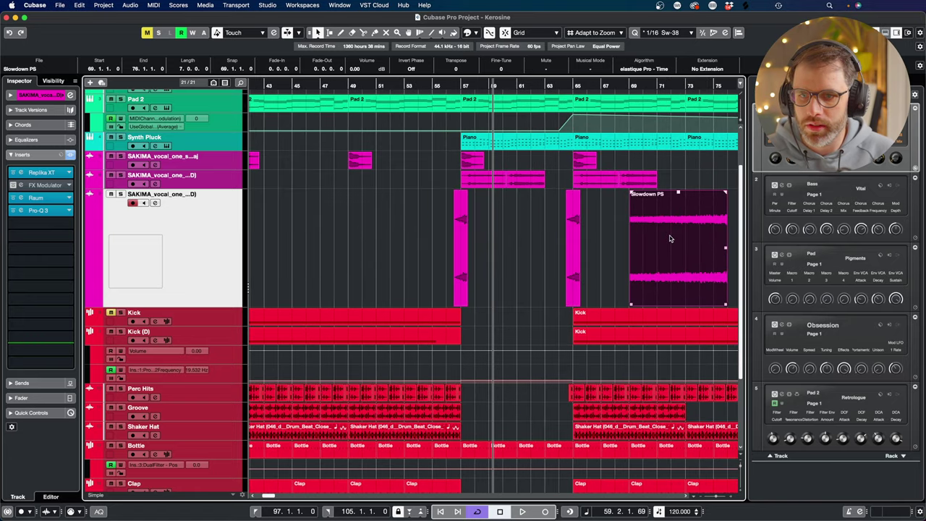
left_click_drag(630, 304, 690, 305)
left_click_drag(709, 267, 510, 267)
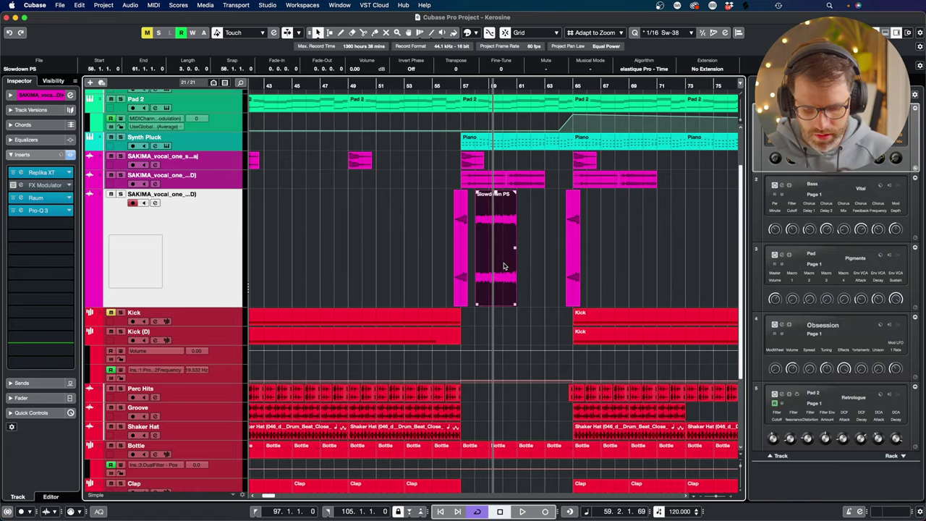
- Trim the start of the Slowdown PS clip to bar 60, leaving a one-bar clip
key("h")
key("h")
key("h")
left_click_drag(442, 304, 529, 299)
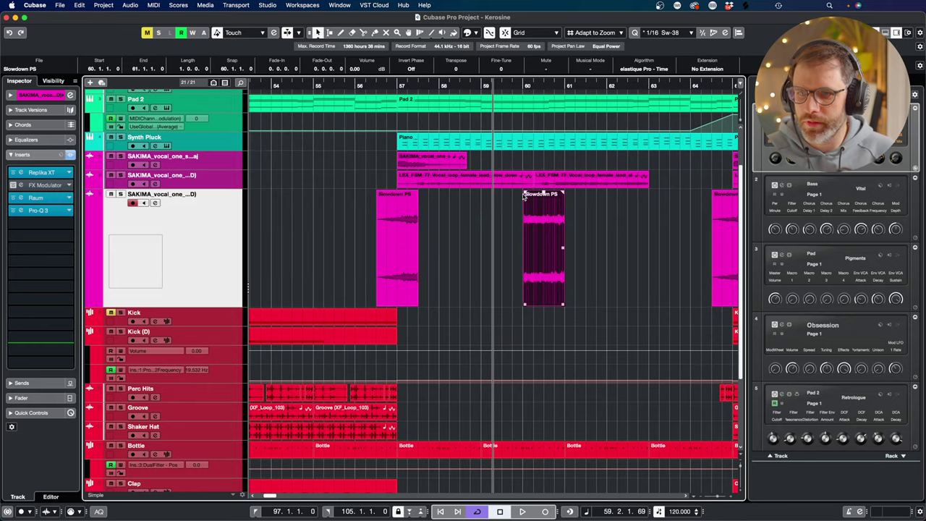
- Place the one-bar Slowdown PS clip at 59.3 with a fade-in across most of its length and volume at -1.75 dB
left_click_drag(523, 194, 535, 228)
mouse_move(536, 203)
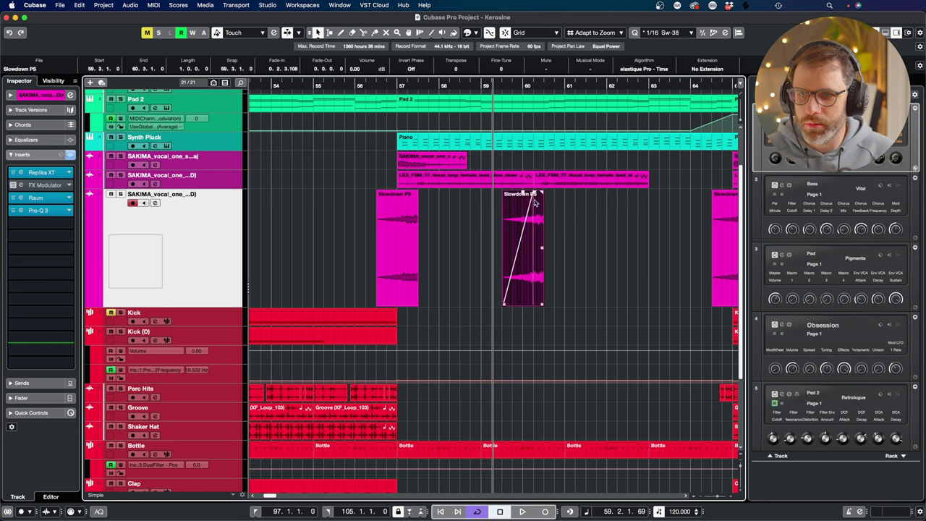
left_click_drag(539, 193, 525, 199)
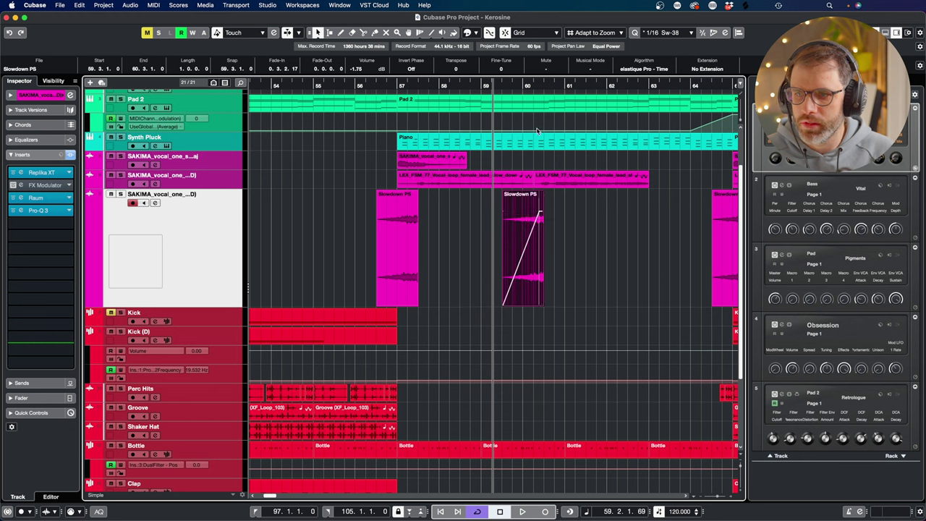
- Play the section from bar 57, trim the middle Slowdown PS clip's start to bar 60, and audition the shortened clip
left_click(393, 86)
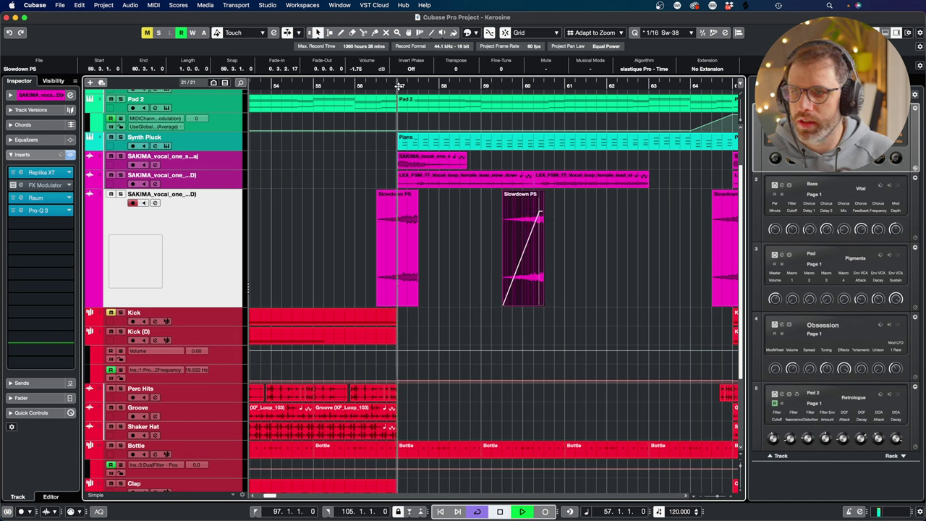
key("space")
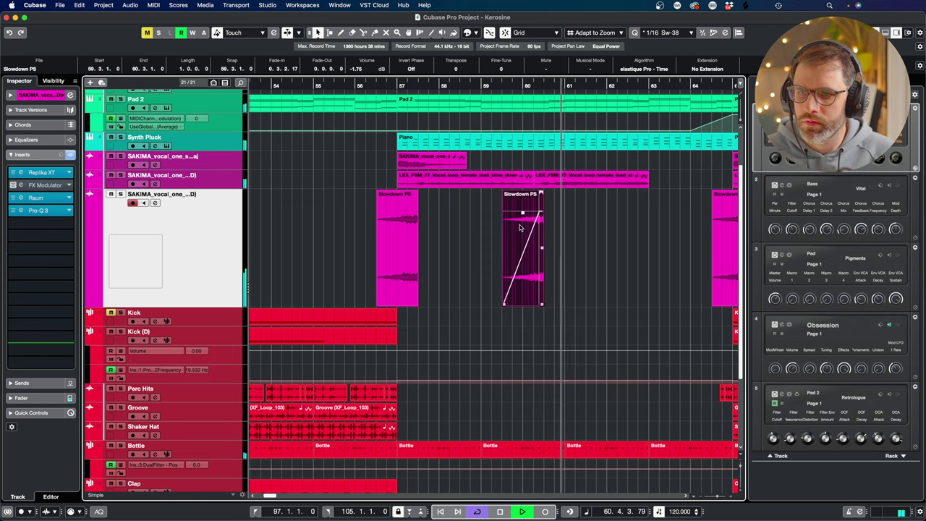
key("space")
left_click_drag(504, 303, 524, 304)
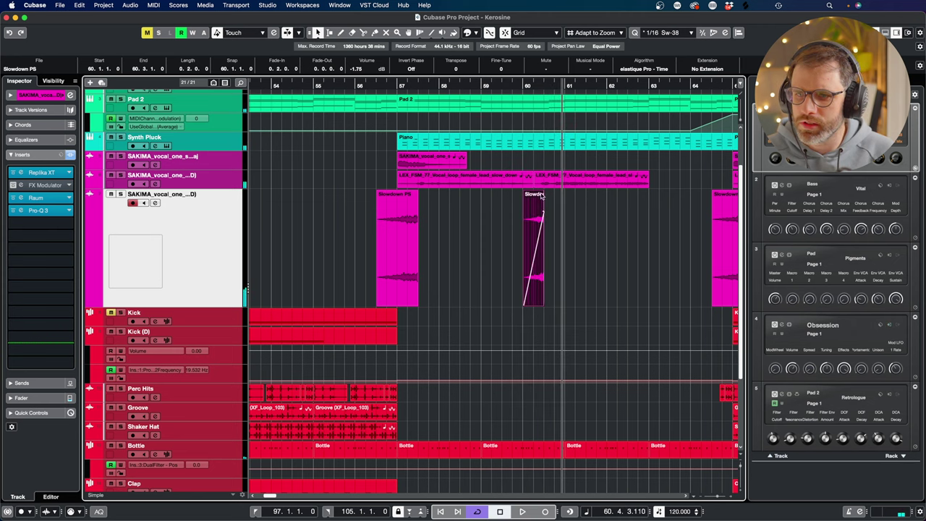
left_click(519, 84)
key("space")
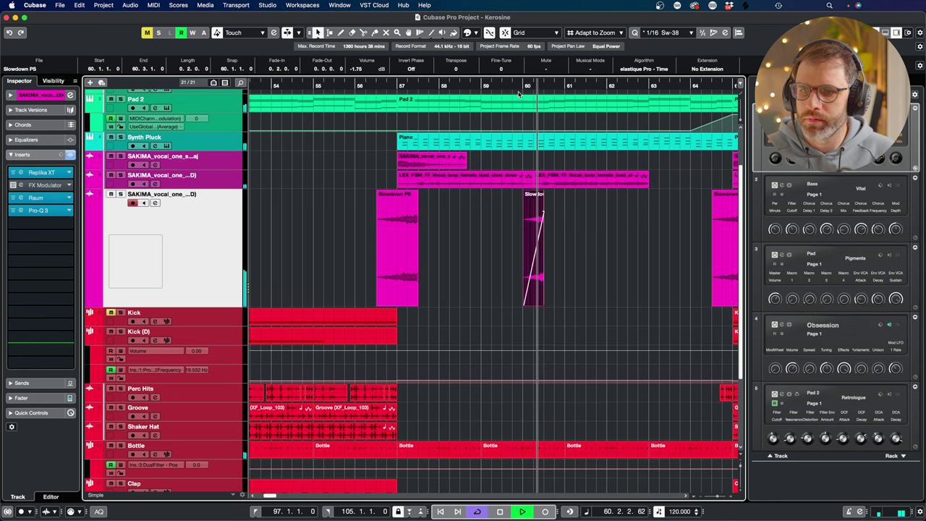
key("space")
- Save the project
key("super+s")
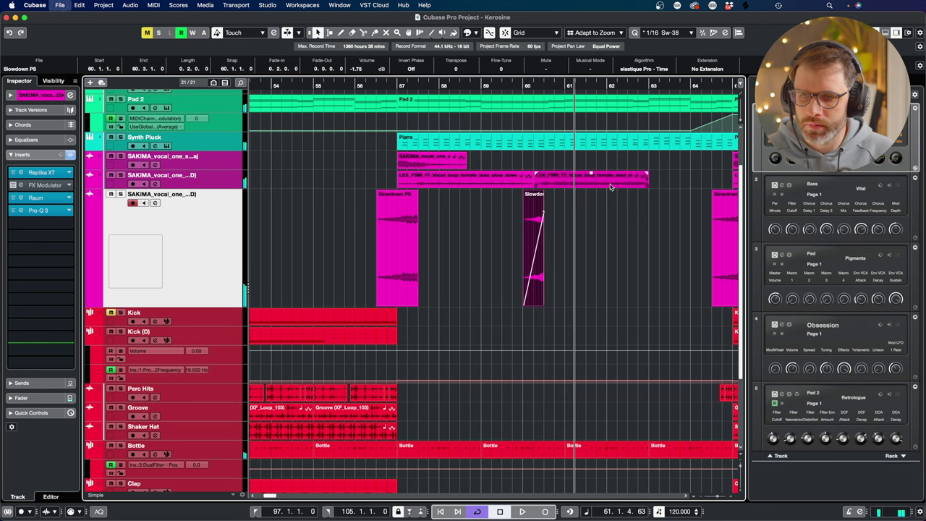
key("g")
key("g")
key("g")
key("g")
key("g")
key("g")
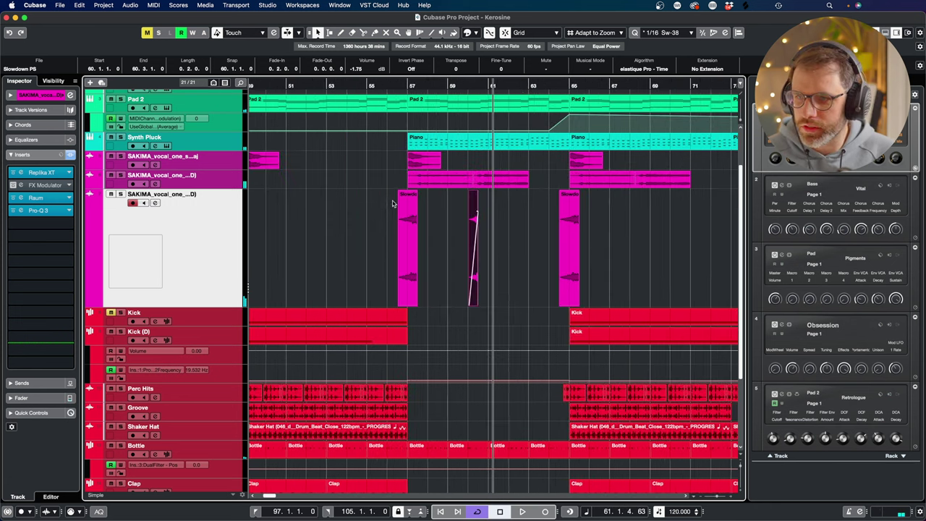
- Replace the vocal and Slowdown PS clips around bar 65 with a copy of the complete vocal-and-swell group from bar 57
left_click_drag(516, 175, 598, 269)
key("Delete")
left_click_drag(472, 178, 435, 218)
left_click(400, 196)
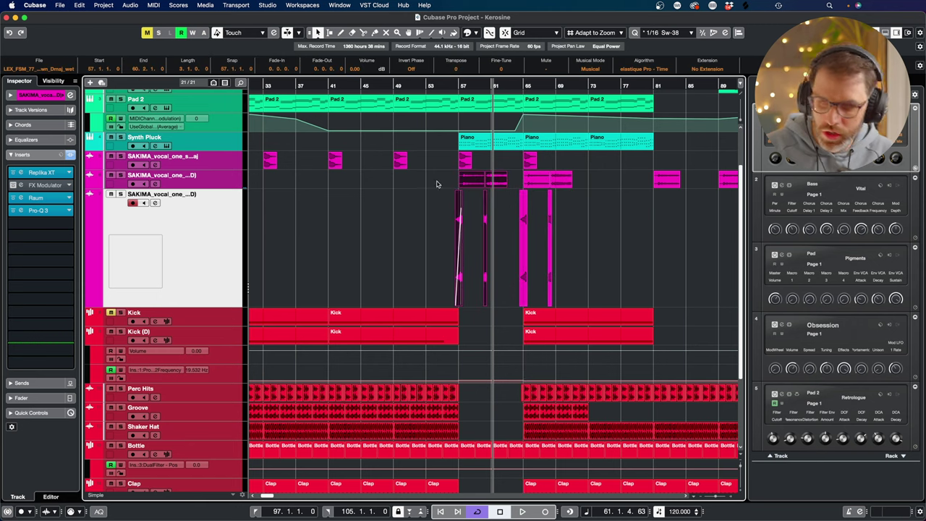
- Replace the lower vocal clips at bar 17 with a copy of the bar 57 vocals and their Slowdown PS swells, aligned to bar 17
left_click(361, 226)
scroll(362, 225, "left", 10)
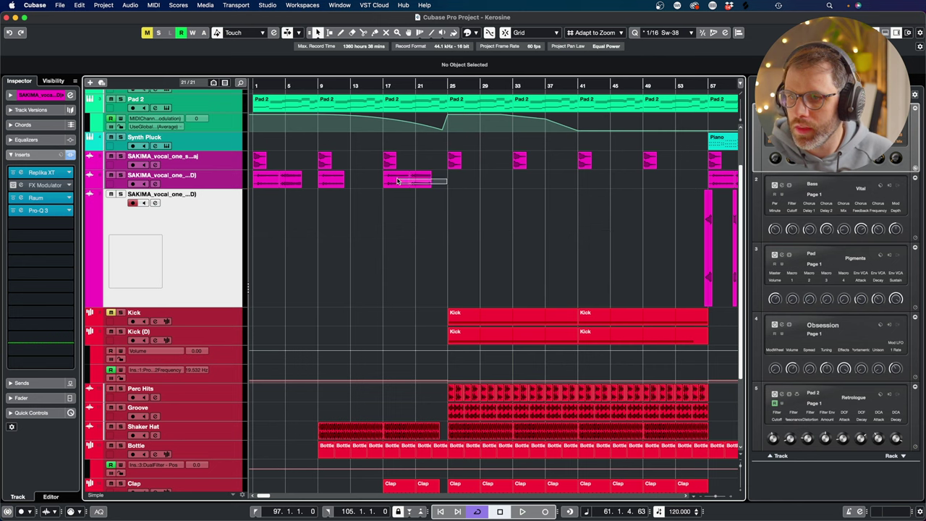
left_click_drag(397, 180, 394, 180)
key("BackSpace")
left_click(383, 85)
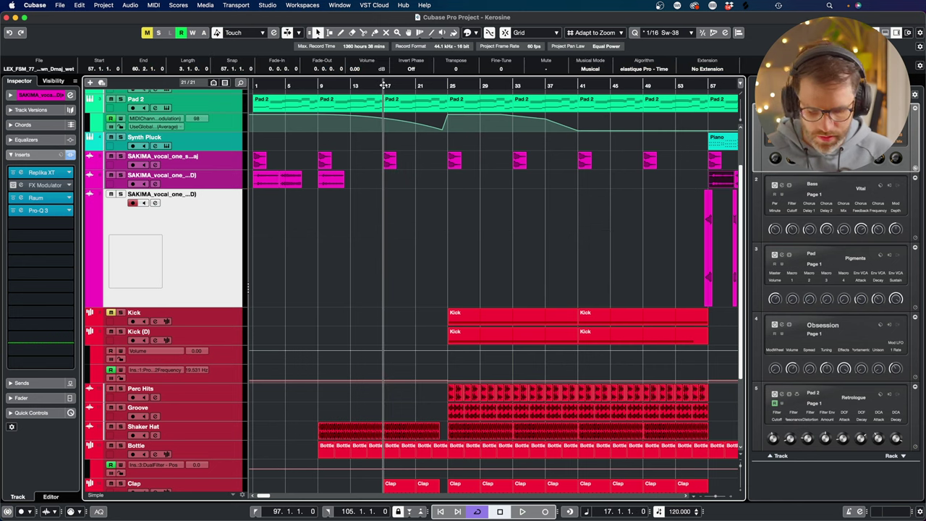
left_click(233, 183)
key("ctrl+shift+z")
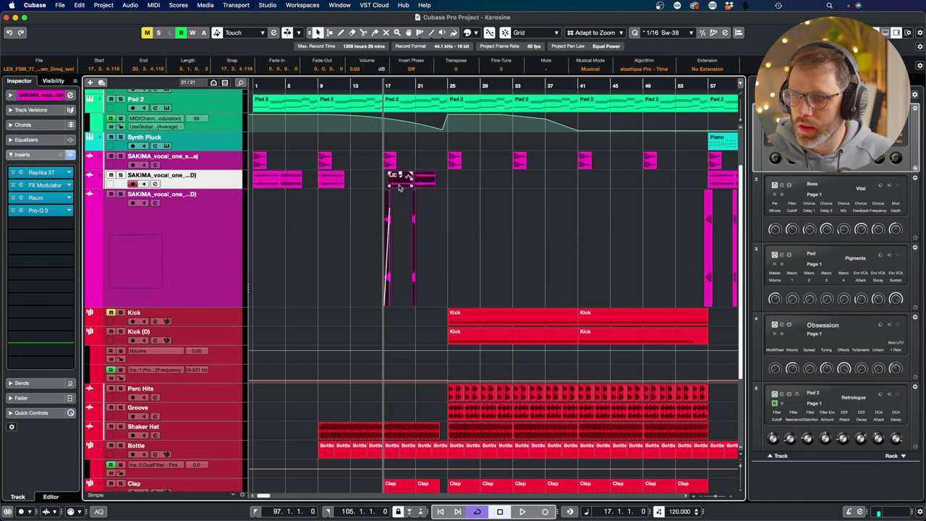
left_click(330, 185)
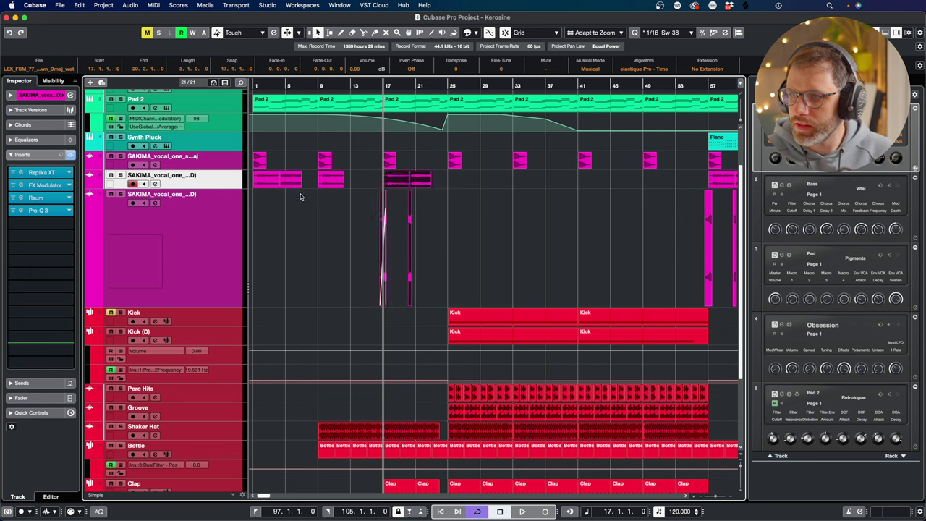
- Shift all events in the project one bar later so the arrangement starts at bar 2
left_click_drag(300, 197, 273, 186)
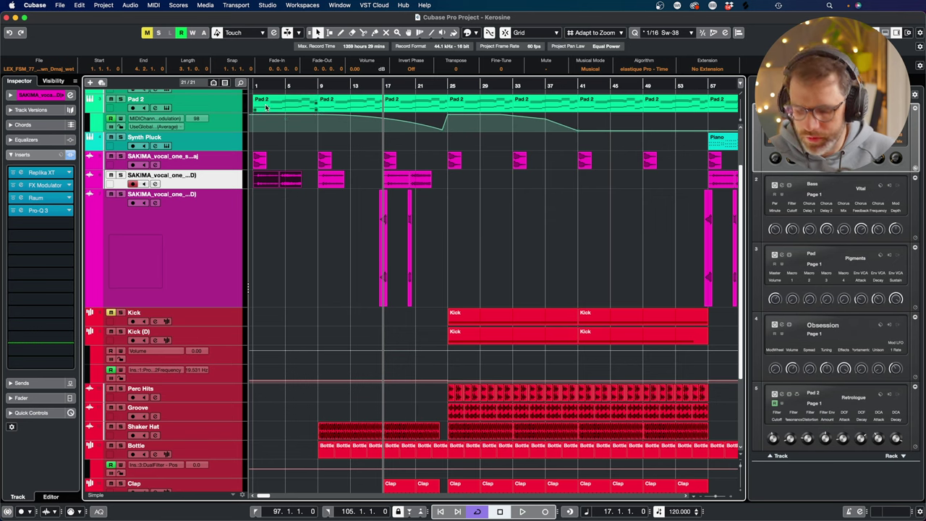
key("super+a")
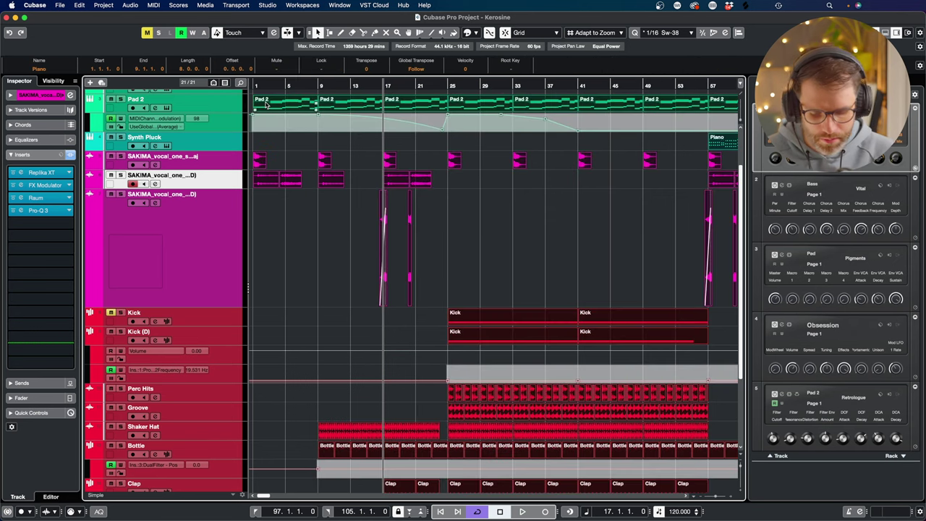
key("h")
key("h")
key("h")
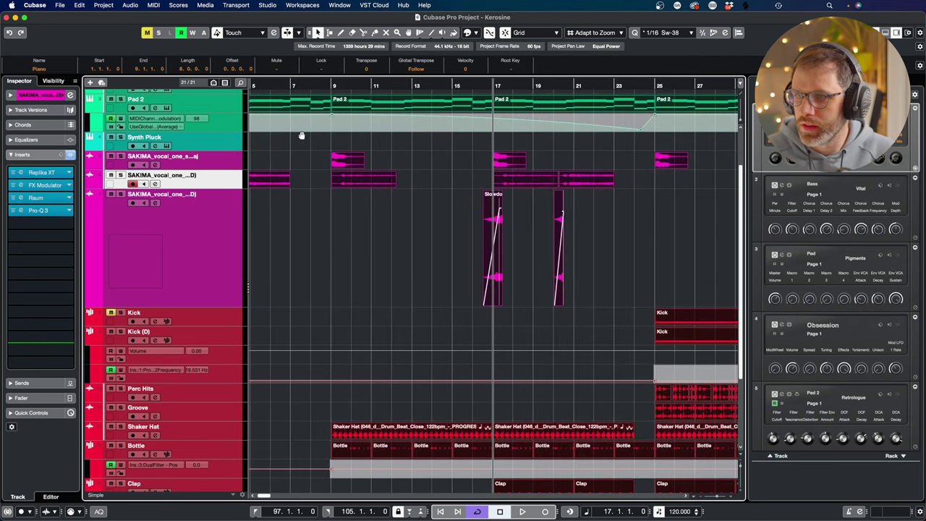
scroll(302, 135, "left", 3)
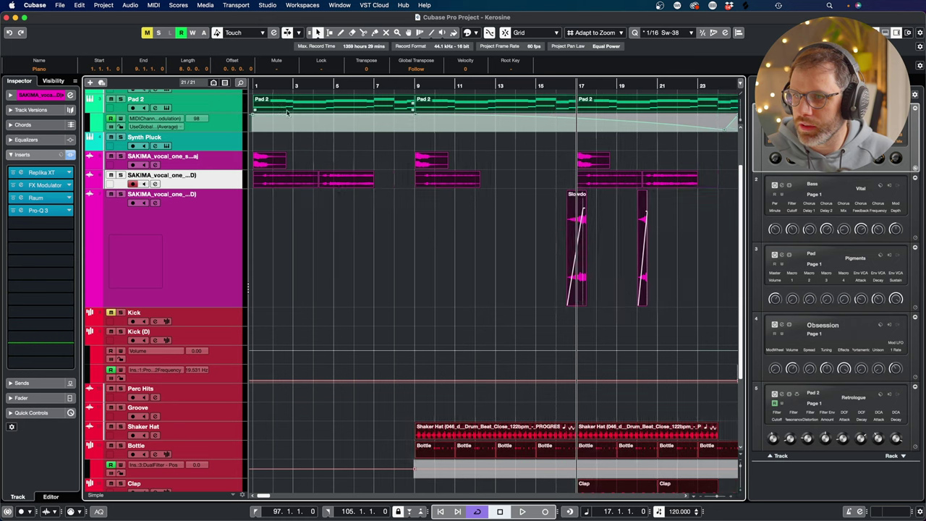
key("ctrl+Right")
left_click(644, 209)
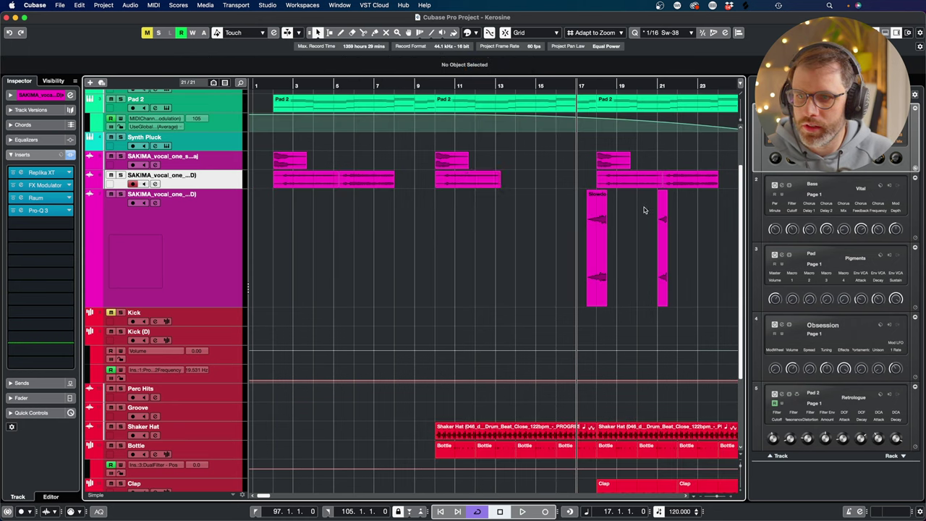
- Replace the vocals at bar 2 with a copy of the bar 18 vocals and both Slowdown PS swells, and save the project
left_click_drag(383, 141, 292, 204)
key("Delete")
left_click_drag(699, 144, 582, 306)
left_click_drag(615, 159, 279, 214)
left_click(346, 152)
key("super+s")
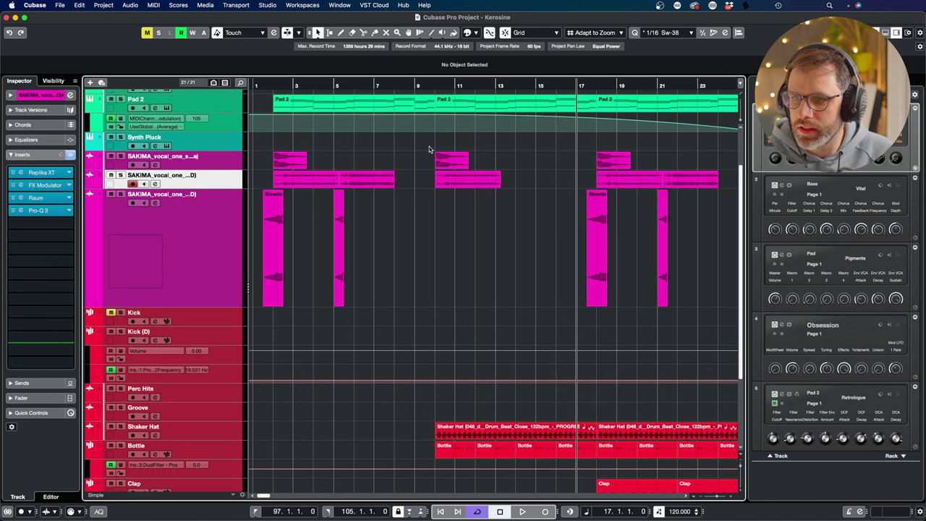
- Replace the vocal clips at bar 10 with copied vocals and add a Slowdown PS swell leading into them
left_click_drag(430, 147, 478, 187)
key("Delete")
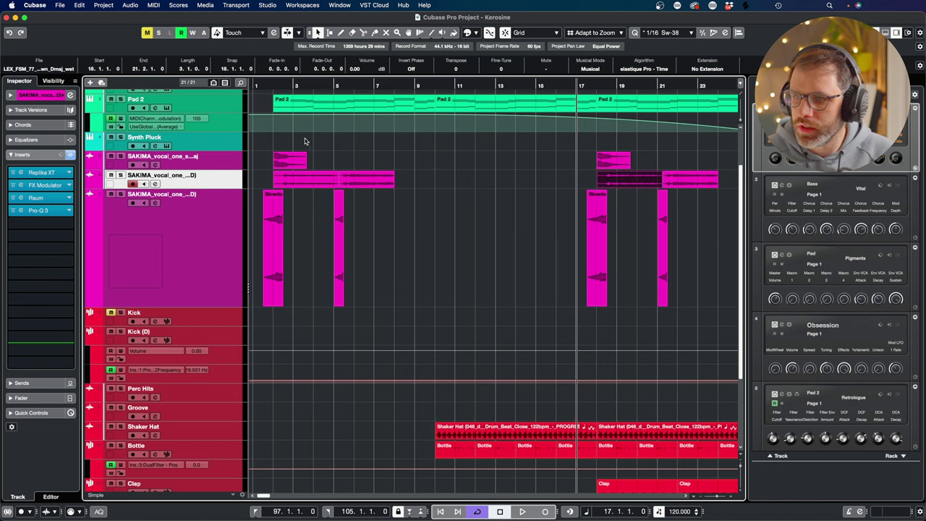
left_click_drag(326, 141, 262, 240)
left_click_drag(298, 167, 445, 168)
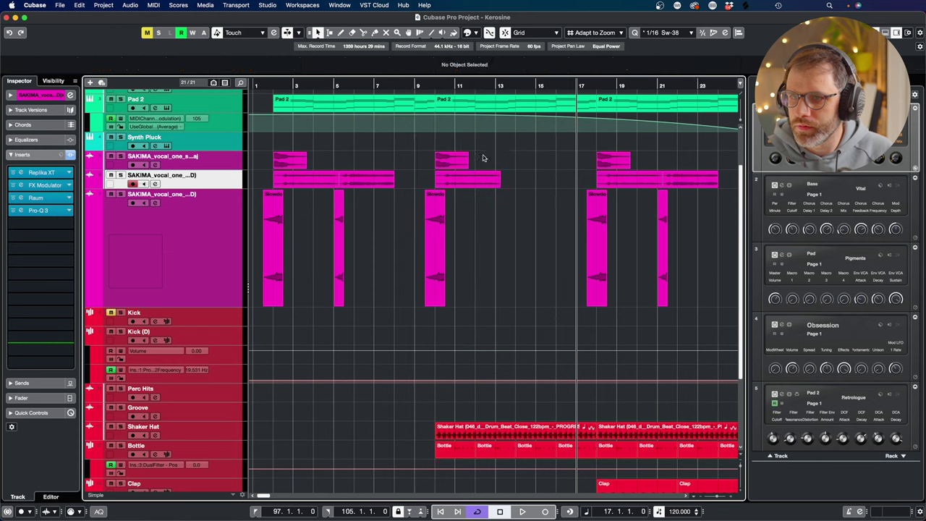
key("g")
key("g")
key("g")
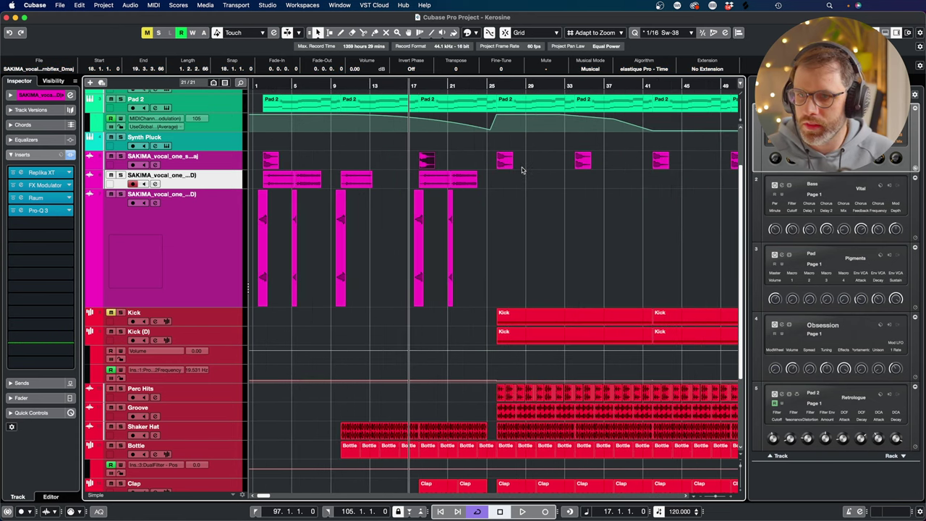
left_click_drag(279, 163, 352, 166)
- Play the opening section from bar 1 through the swell at bar 5
left_click(261, 86)
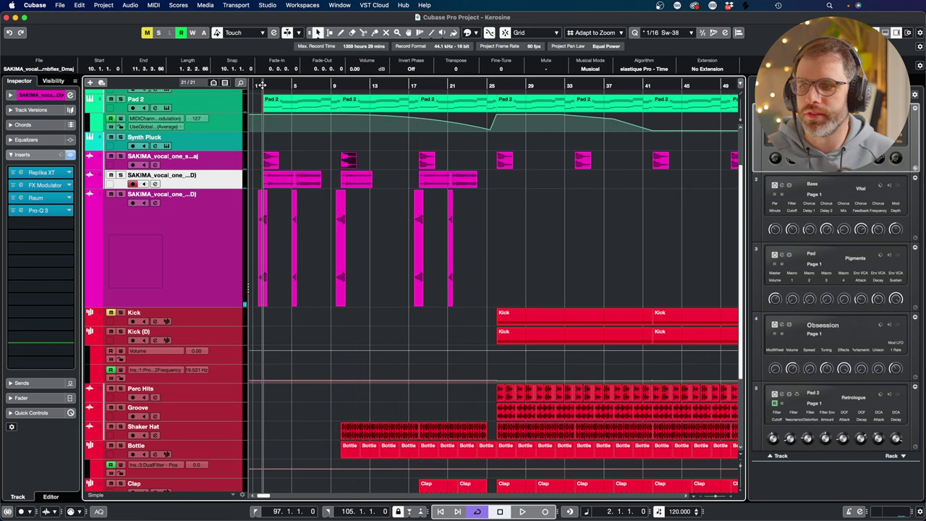
left_click(257, 85)
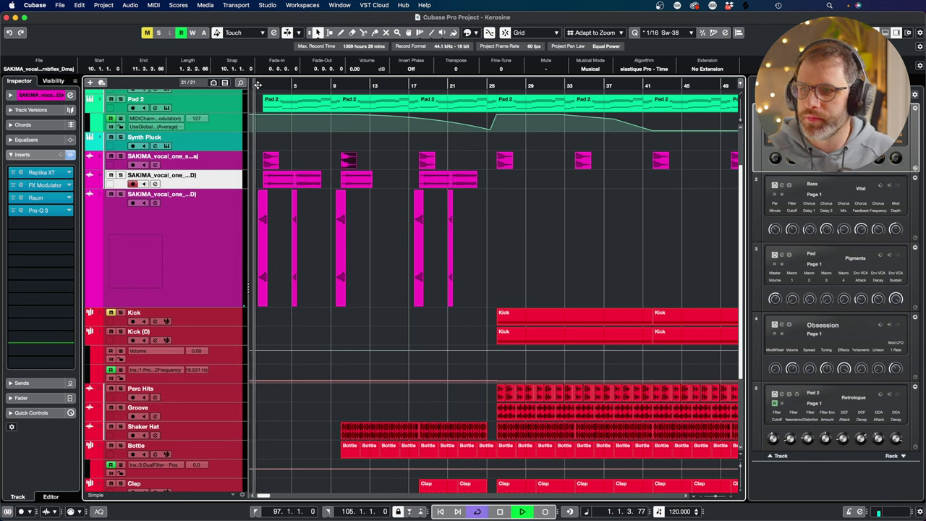
left_click(347, 179)
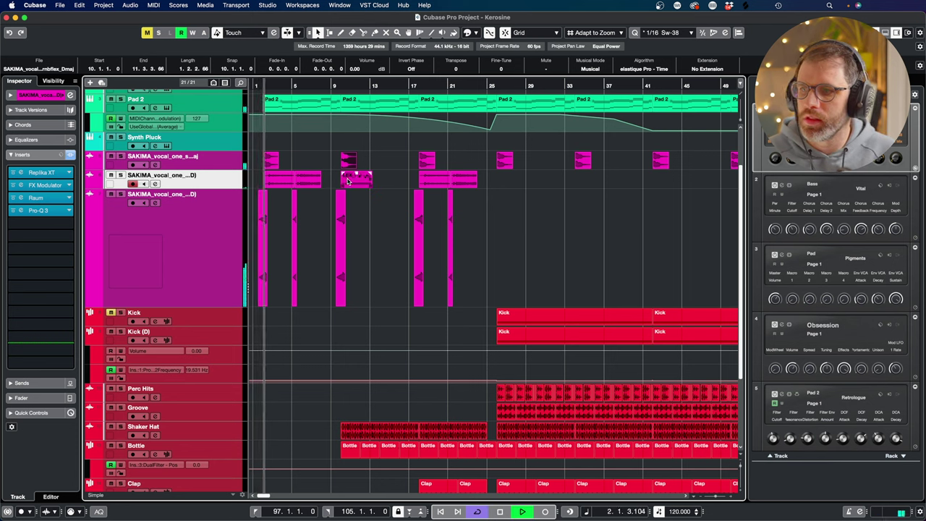
left_click(396, 166)
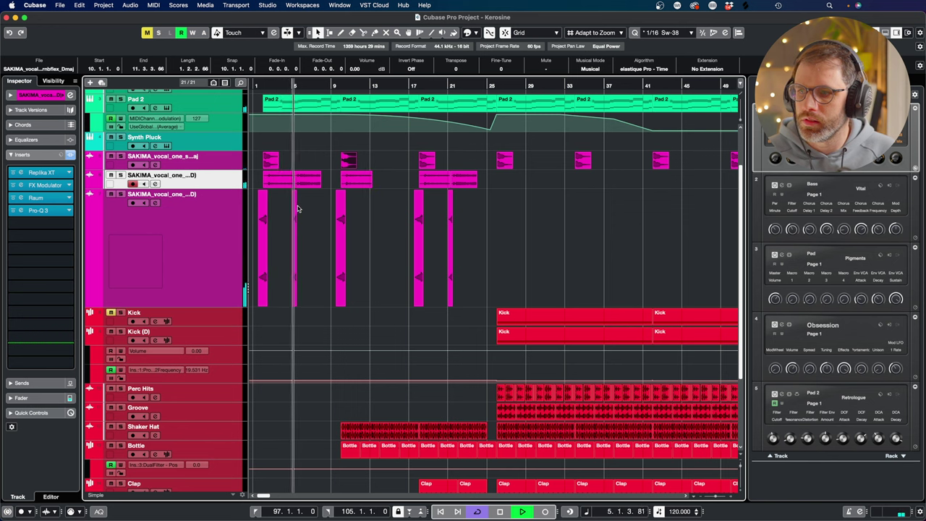
key("space")
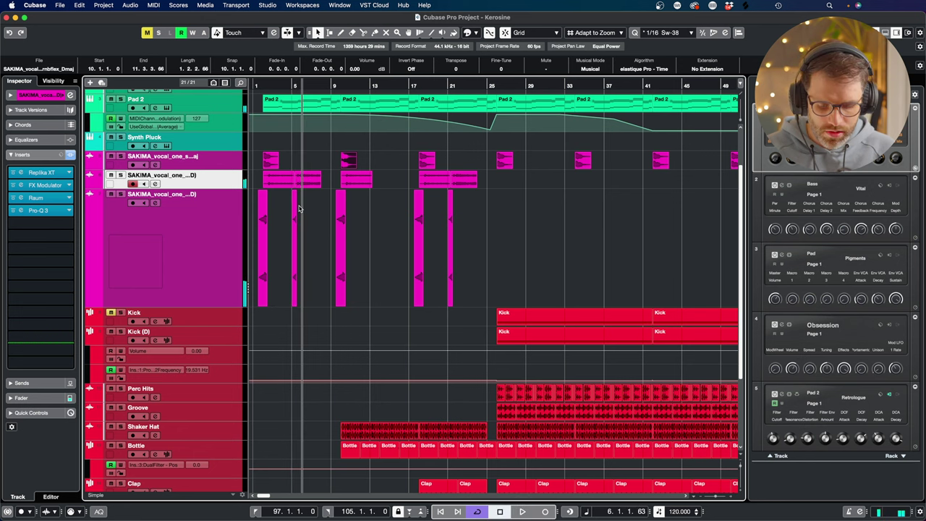
- Lower the bar 5 Slowdown PS clip's volume to -7.45 dB and audition it from bar 4
key("h")
key("h")
key("h")
key("h")
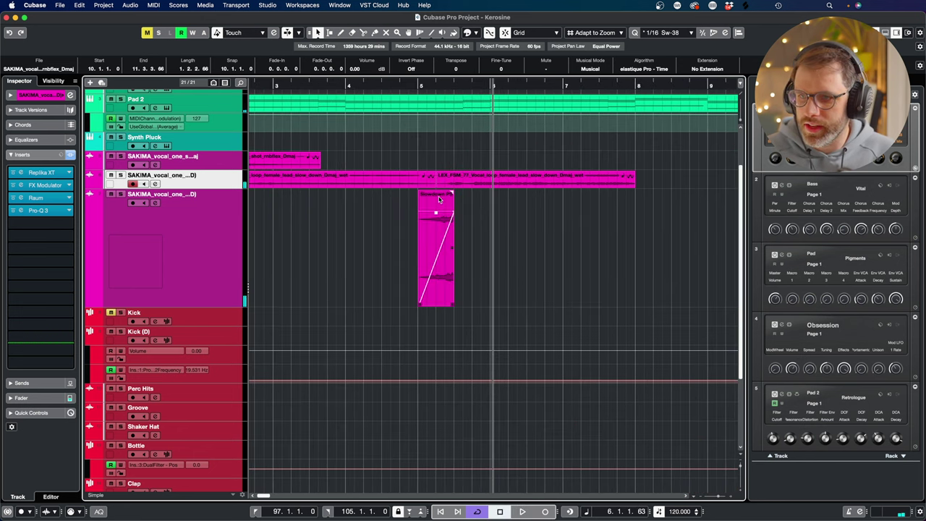
left_click_drag(435, 215, 438, 259)
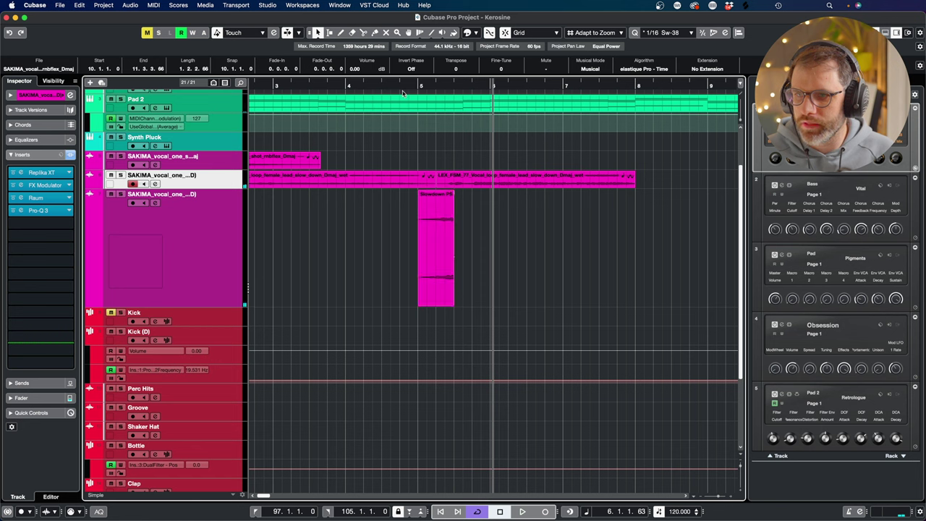
left_click(366, 86)
key("space")
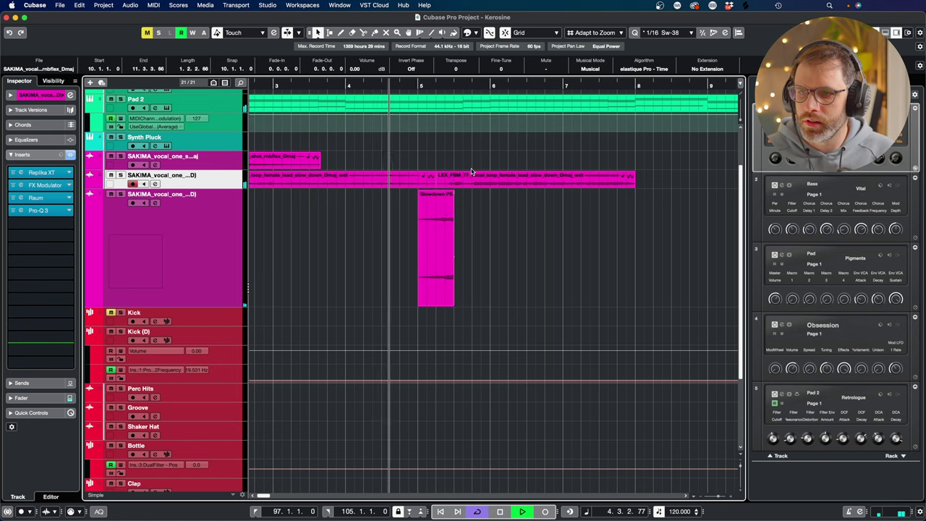
key("space")
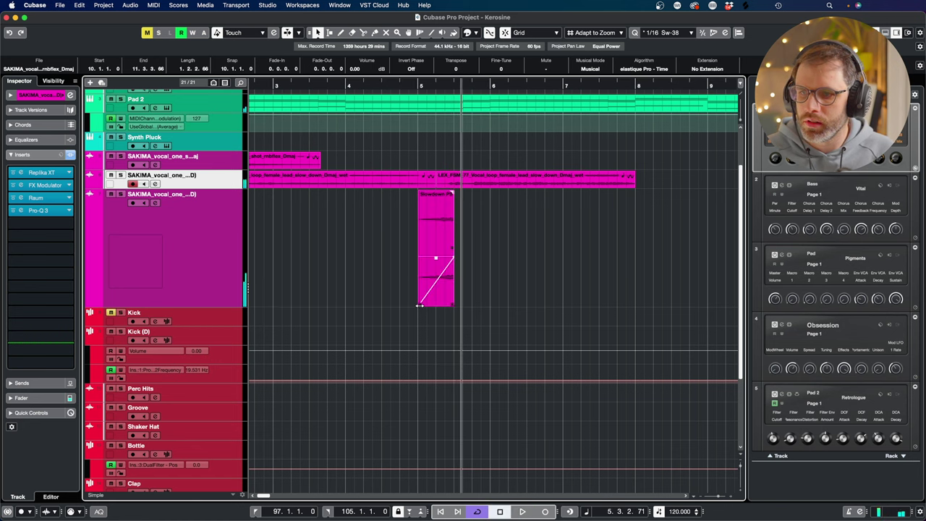
- Try trimming the start of the bar 5 Slowdown PS clip to 5.2, and play it from bar 5
left_click_drag(431, 304, 436, 304)
left_click(418, 85)
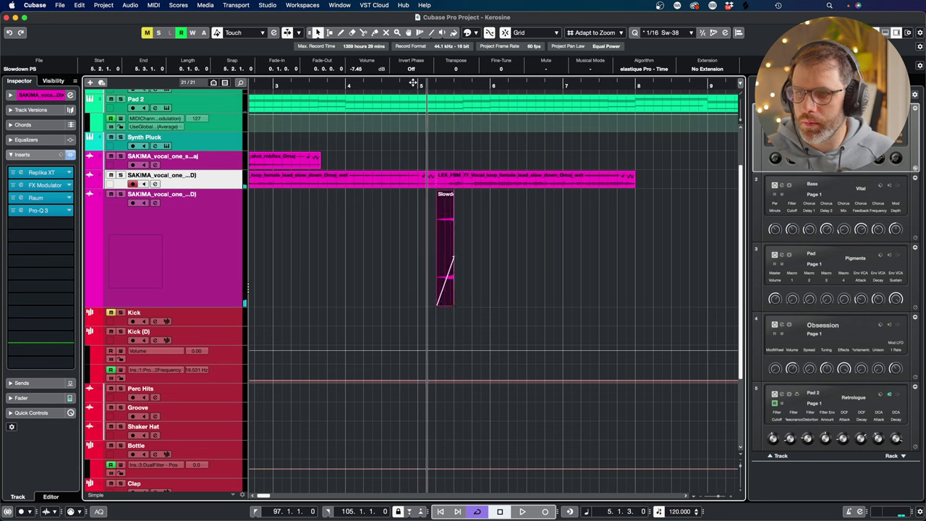
key("space")
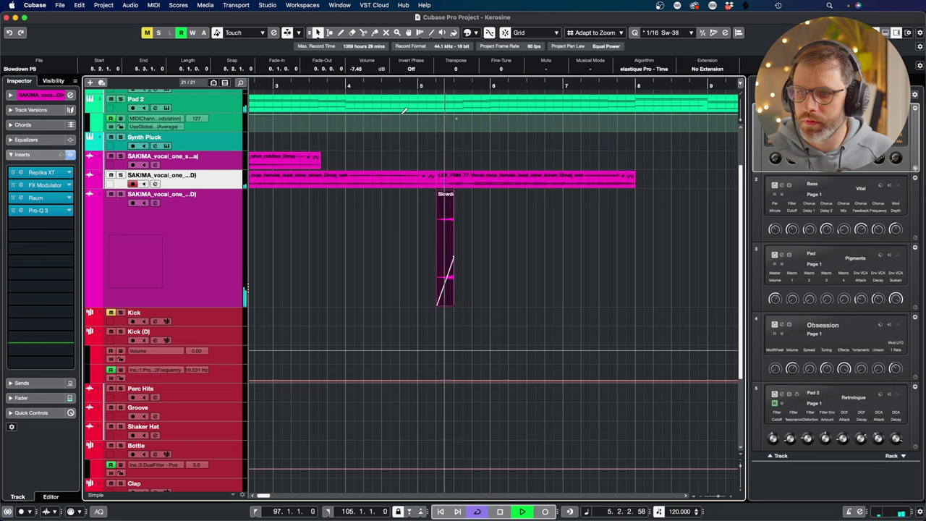
- Lengthen the bar 5 Slowdown PS clip to two beats, fade it in fully at -7.37 dB, place it at 4.4.4, and audition it
key("h")
key("h")
key("h")
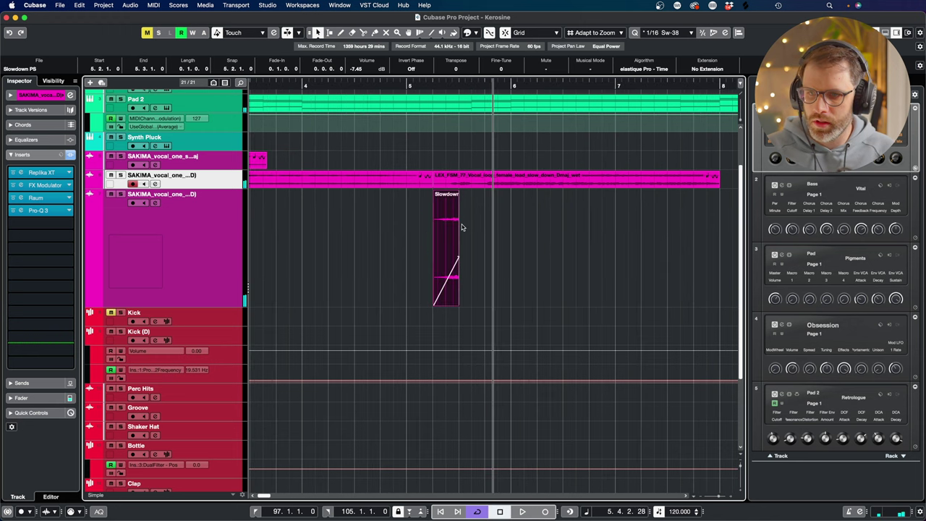
left_click_drag(345, 304, 280, 306)
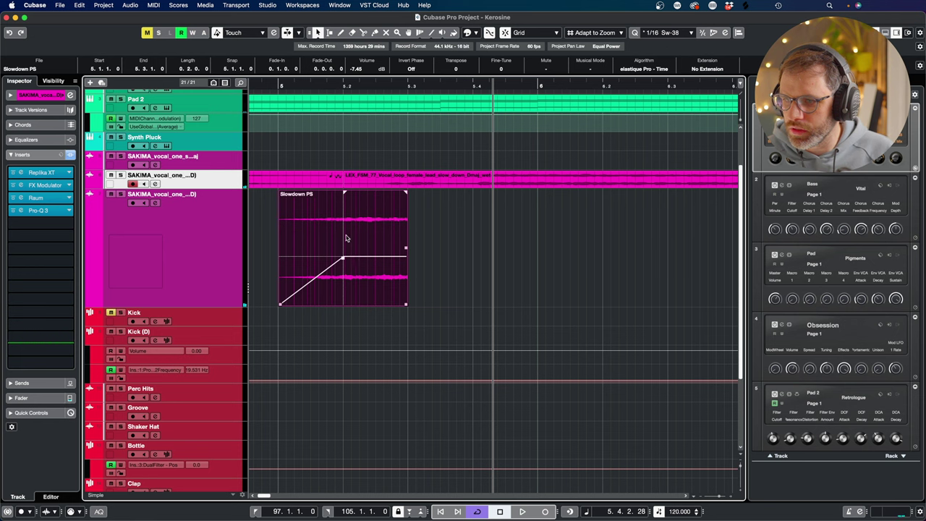
left_click_drag(343, 257, 343, 256)
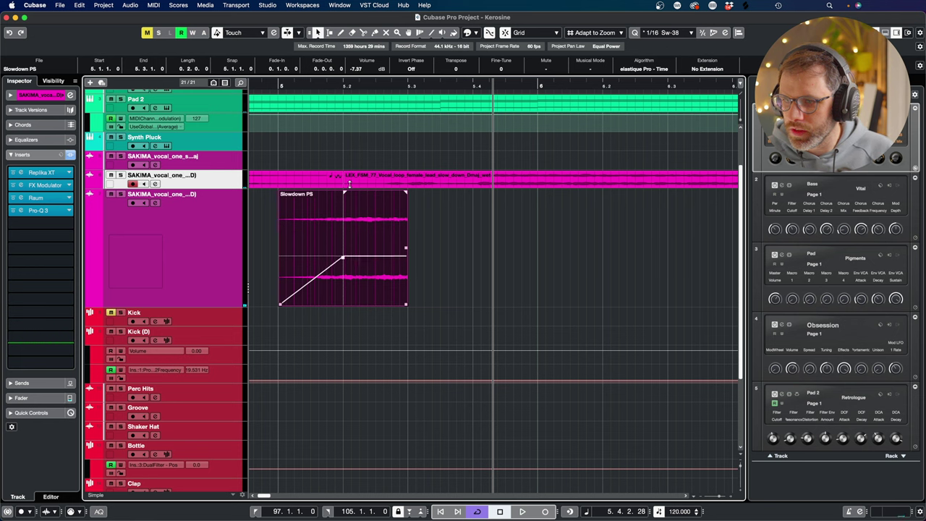
left_click_drag(345, 192, 381, 215)
left_click(393, 83)
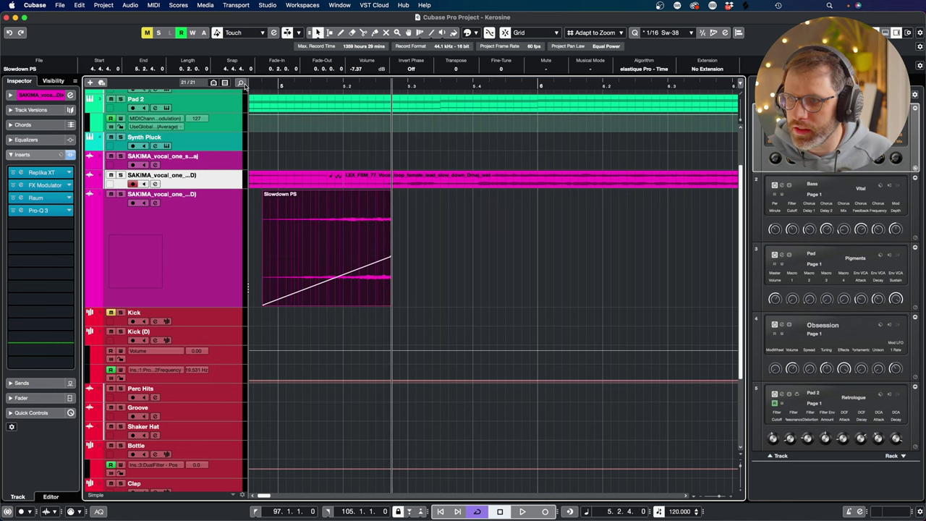
left_click_drag(270, 84, 238, 83)
key("space")
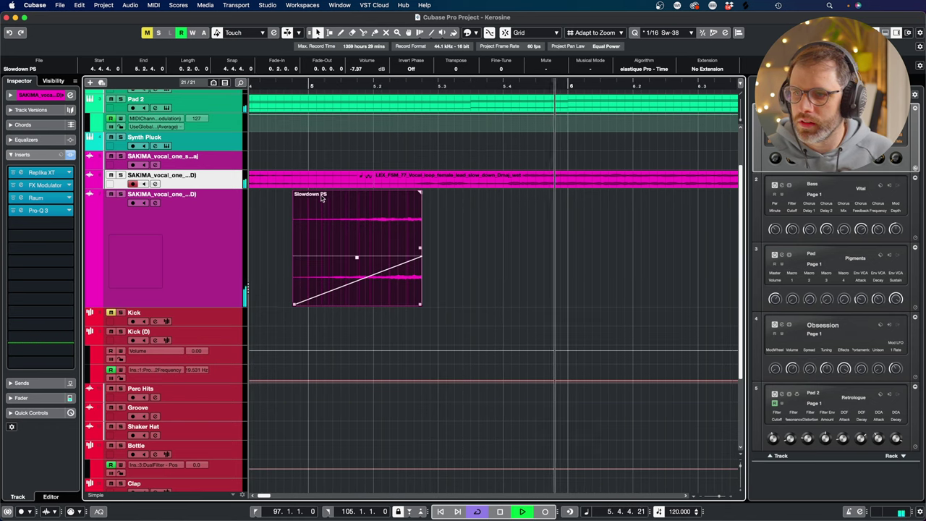
key("space")
- Trim the Slowdown PS clip's start to 5.1.2.59 and audition it from just before bar 5
left_click_drag(293, 304, 335, 305)
left_click(308, 84)
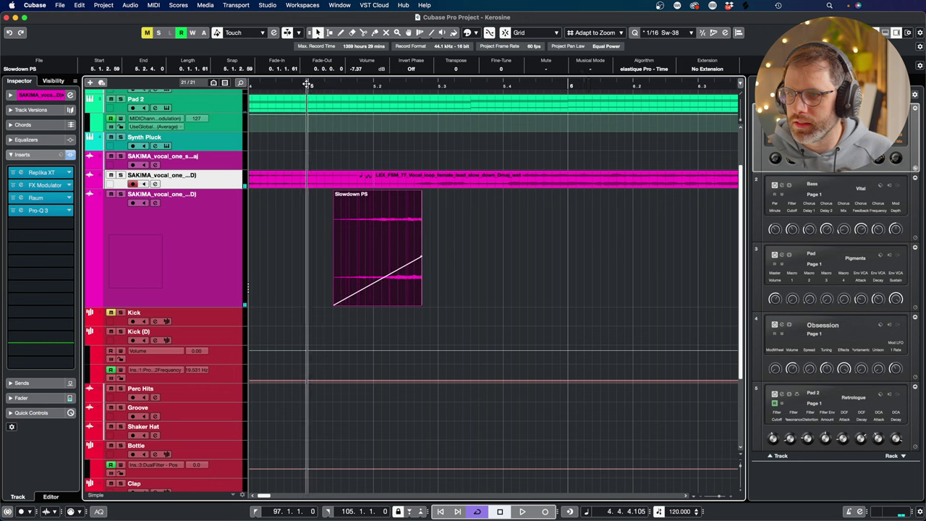
key("space")
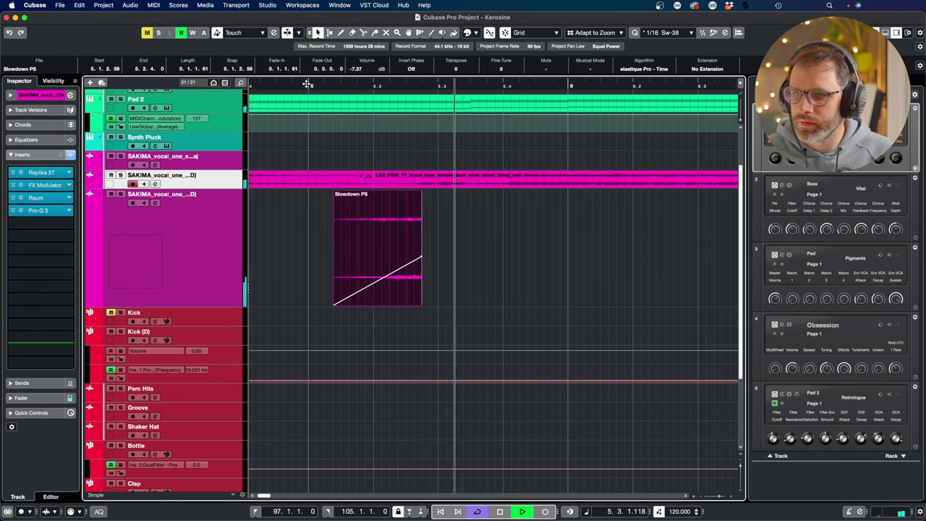
key("space")
- Replace the matching short Slowdown PS swells in the following vocal sections with copies of the trimmed, quieter swell
key("g")
key("g")
key("g")
key("g")
key("g")
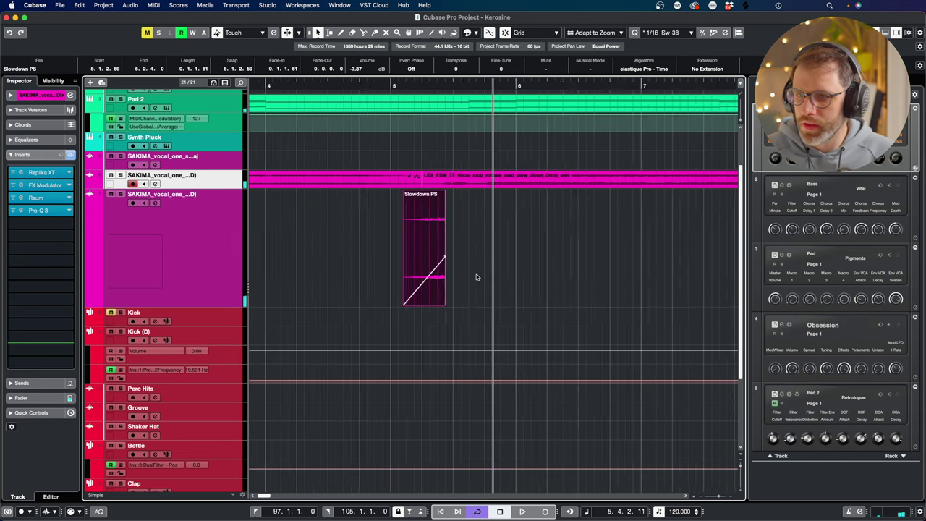
key("g")
key("g")
key("g")
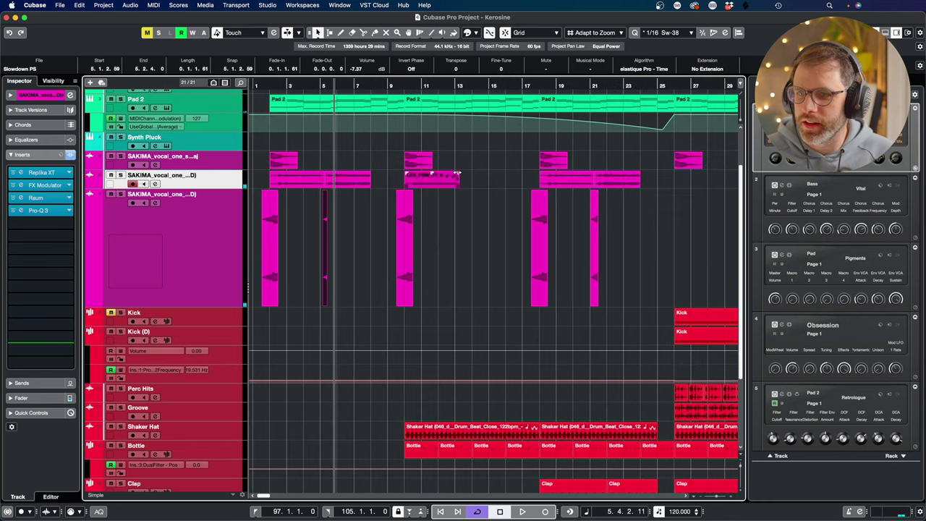
key("g")
left_click_drag(382, 160, 324, 278)
key("Delete")
scroll(491, 289, "right", 10)
left_click(699, 232)
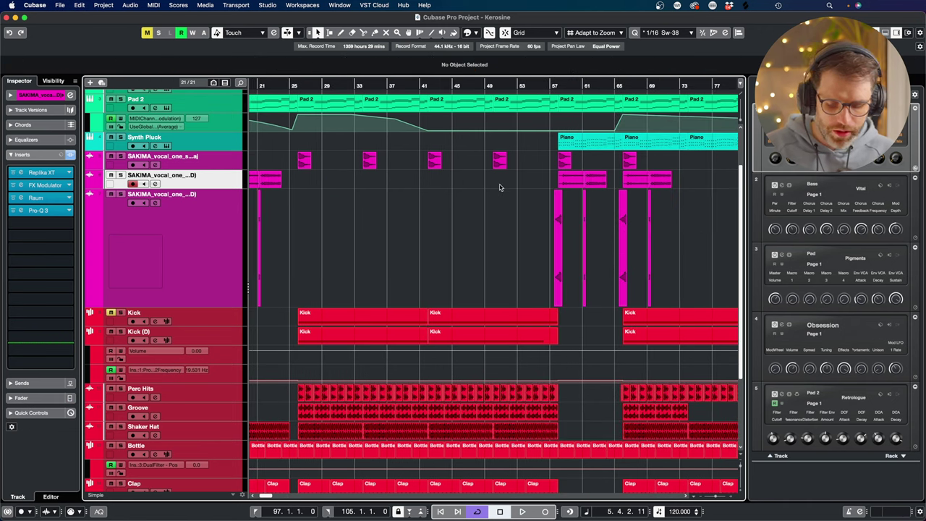
- Reduce the height of the slowed-down vocal swell track and rename it Rev FX
key("g")
key("g")
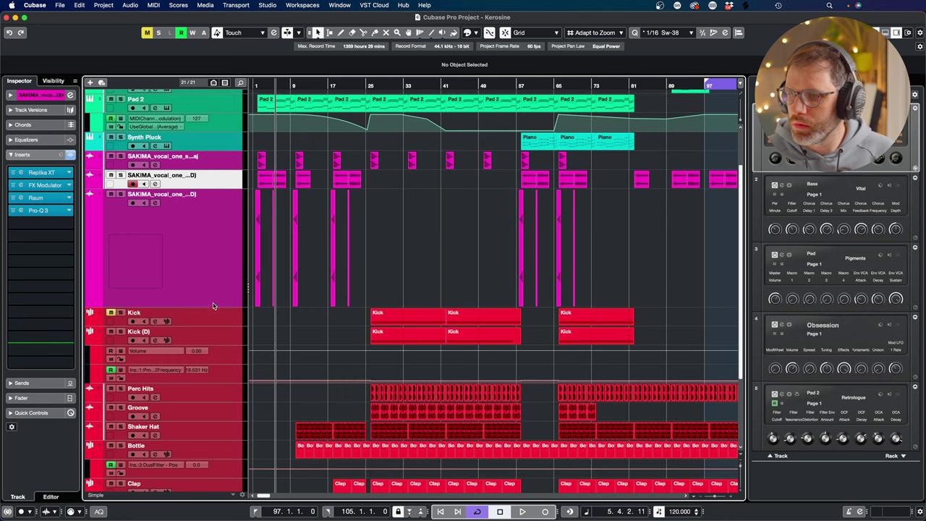
left_click_drag(212, 306, 213, 208)
double_click(150, 193)
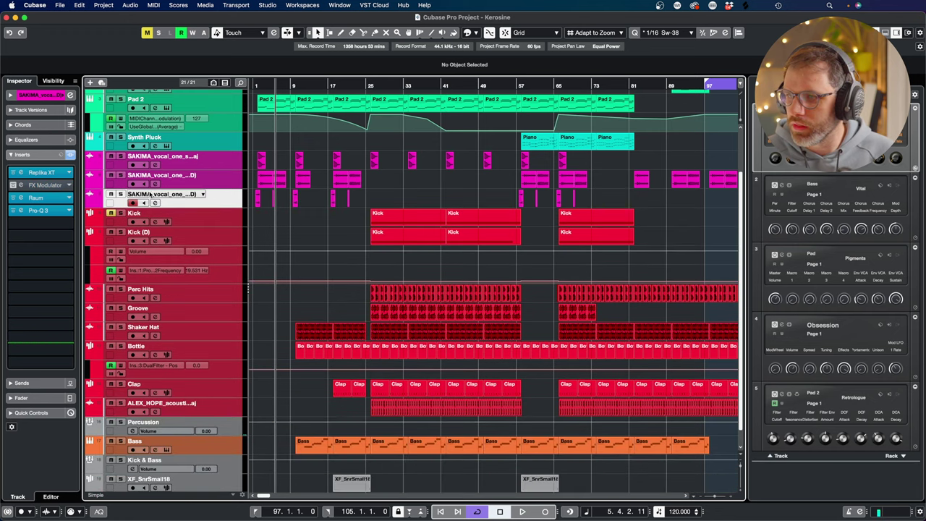
type("Rev")
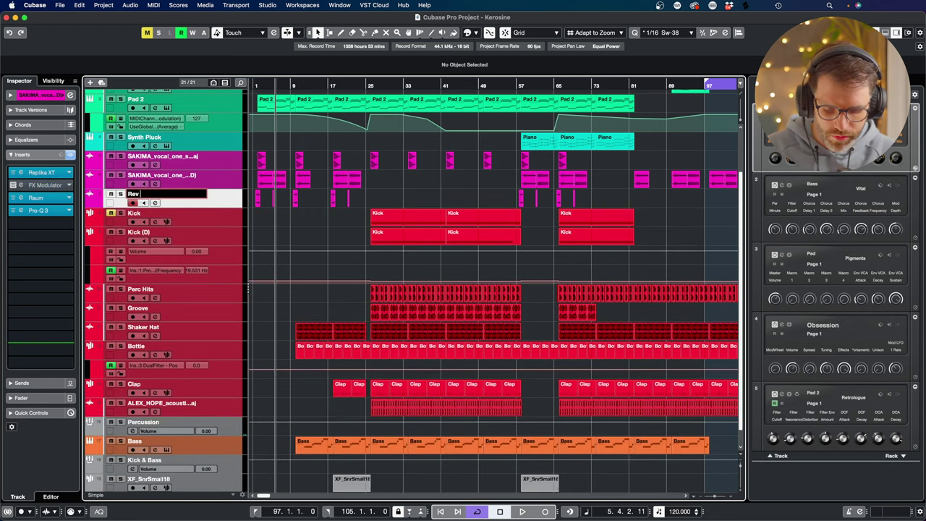
type(" FX")
key("Return")
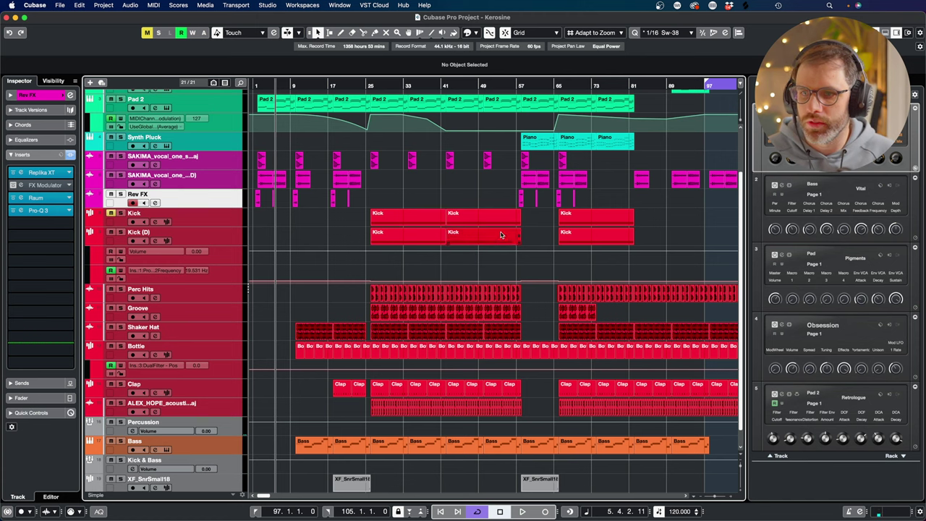
- Duplicate the Rev FX track with its leftover Slowdown PS clips, leaving the short swells off the copy
scroll(564, 217, "right", 10)
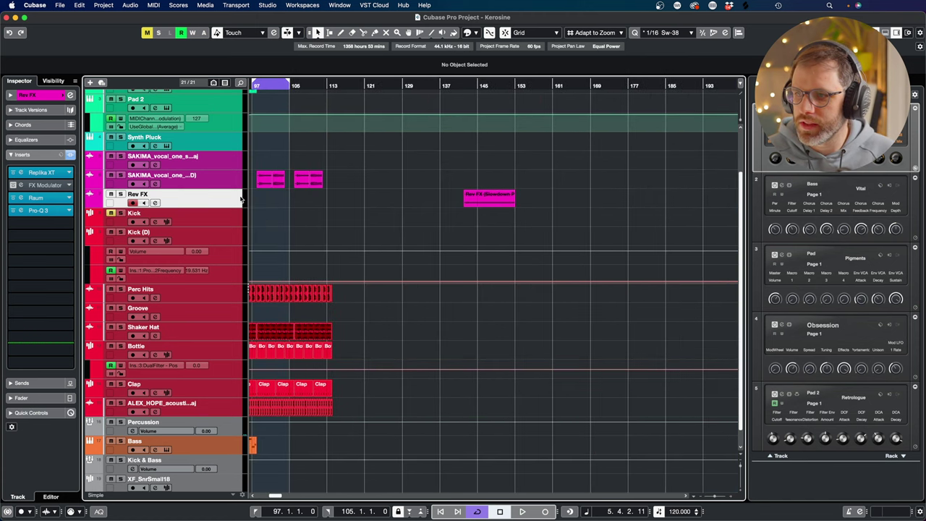
right_click(225, 200)
left_click(265, 231)
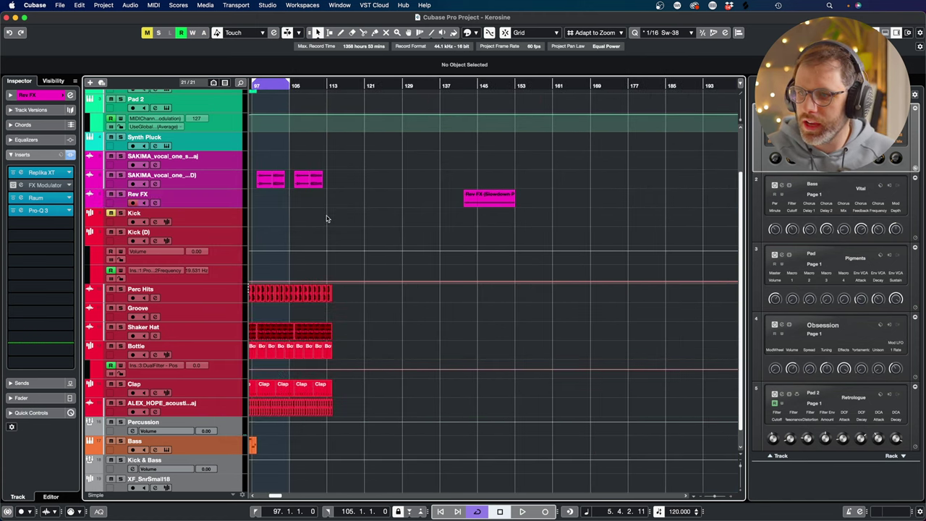
scroll(326, 218, "left", 10)
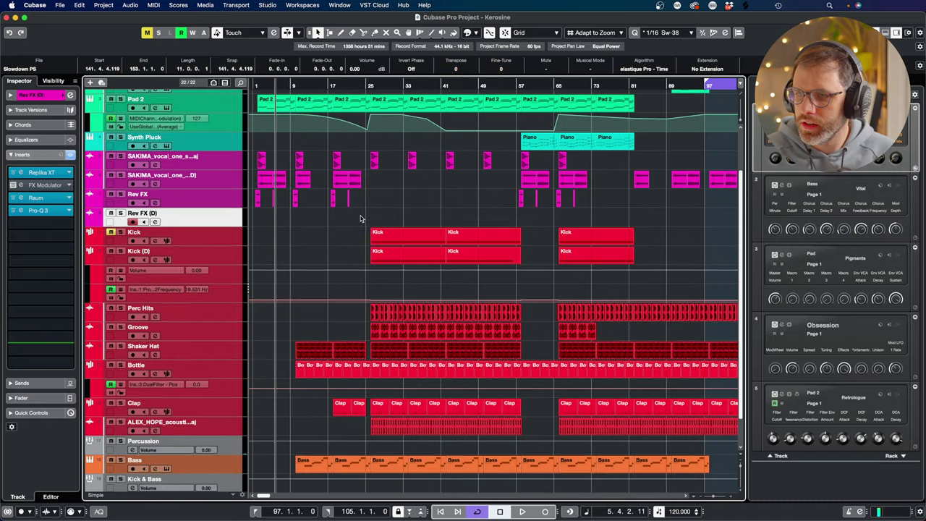
- Delete the unused Slowdown PS clips near bars 141 and 494 from the original Rev FX track
scroll(405, 217, "right", 10)
left_click_drag(480, 178, 537, 201)
key("Delete")
scroll(529, 203, "right", 15)
scroll(528, 204, "right", 15)
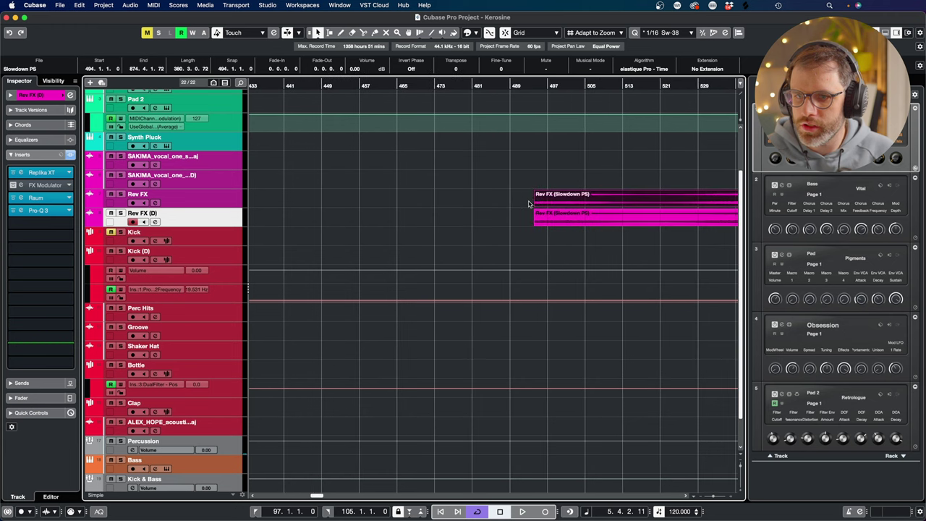
key("Delete")
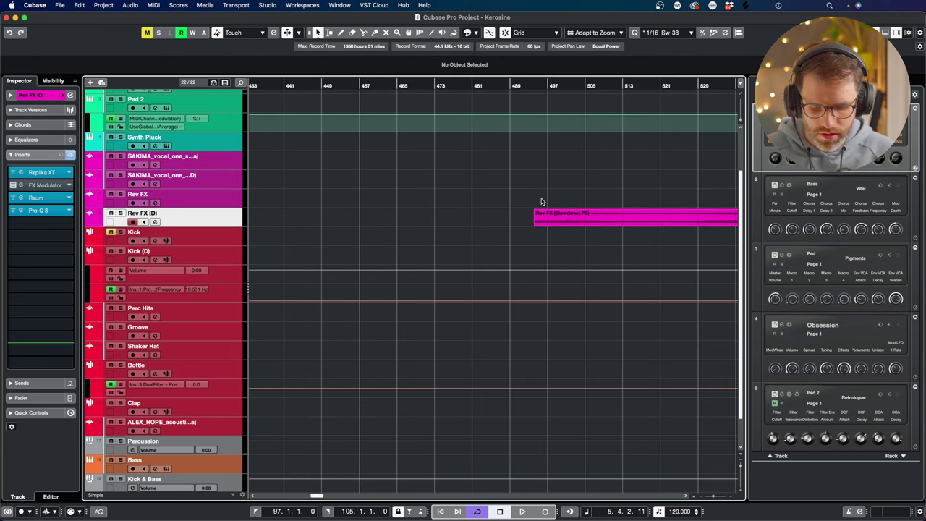
- Enlarge the duplicated track's height and rename it Atmos
key("g")
key("g")
key("g")
key("g")
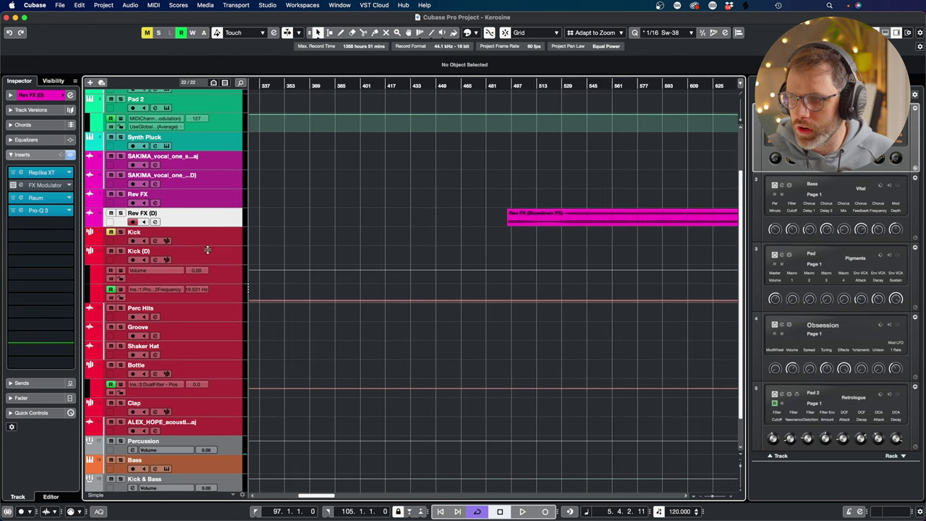
left_click_drag(208, 250, 207, 326)
double_click(138, 214)
type("A")
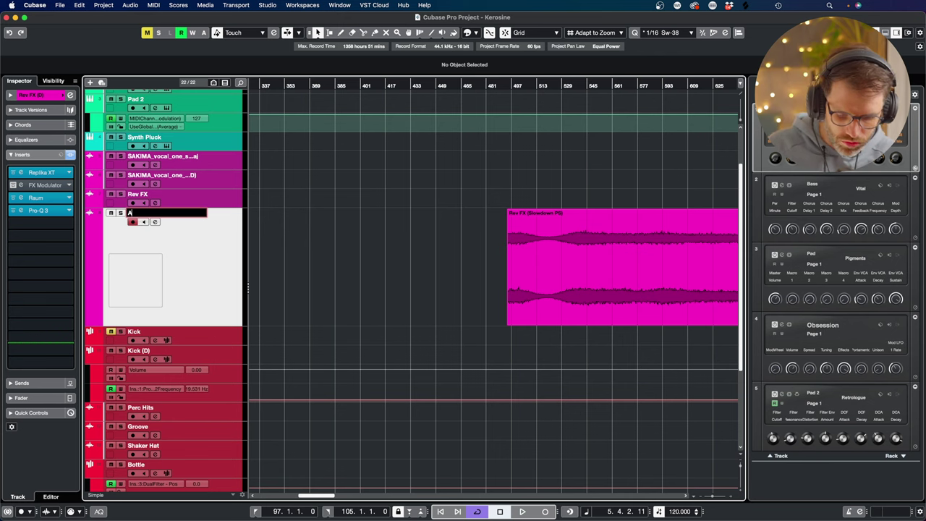
type("tmos")
key("Return")
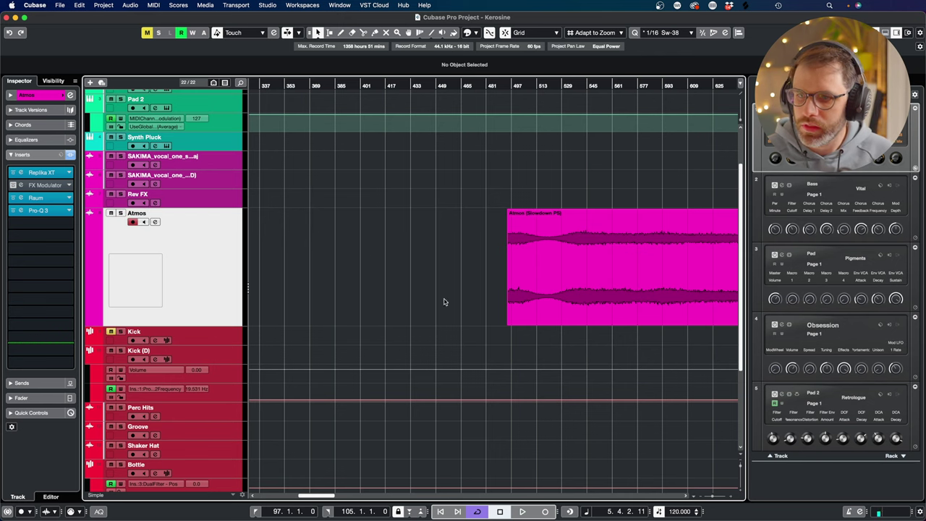
- Move the long Atmos clip to bar 912 and extend its start back to 419.4.4.119
scroll(668, 207, "left", 5)
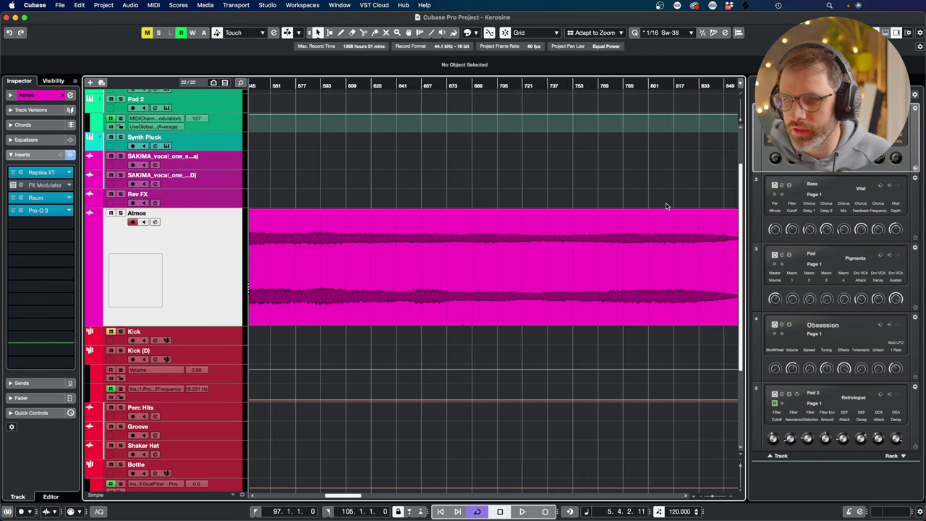
key("g")
key("g")
key("g")
key("g")
key("g")
key("g")
key("g")
key("g")
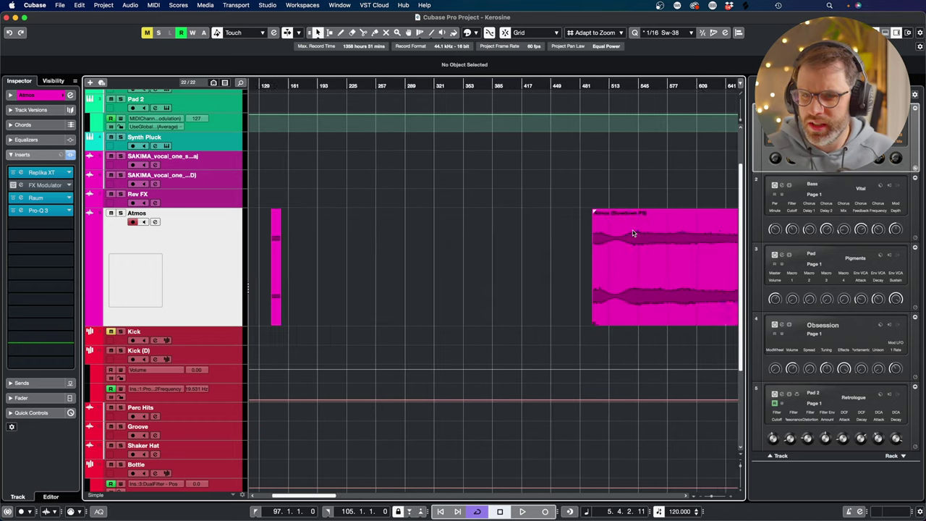
left_click_drag(478, 253, 627, 254)
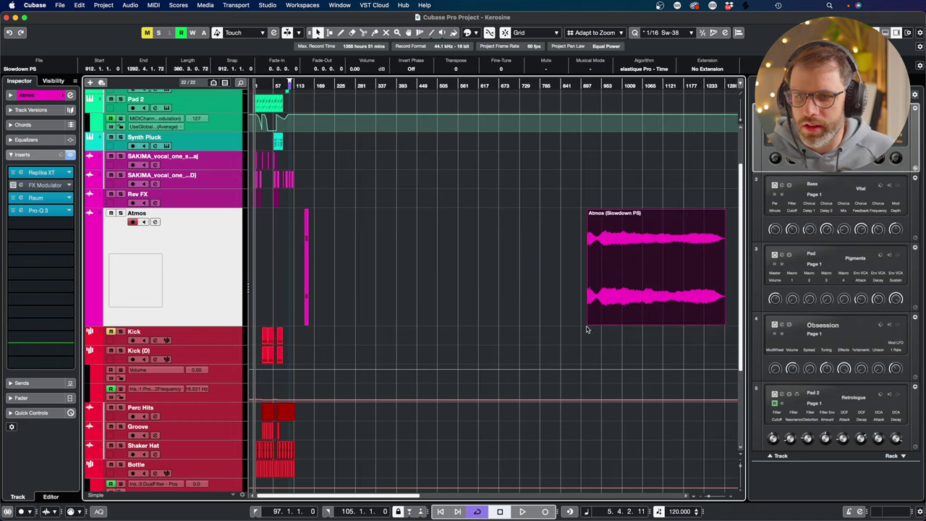
left_click_drag(589, 324, 408, 324)
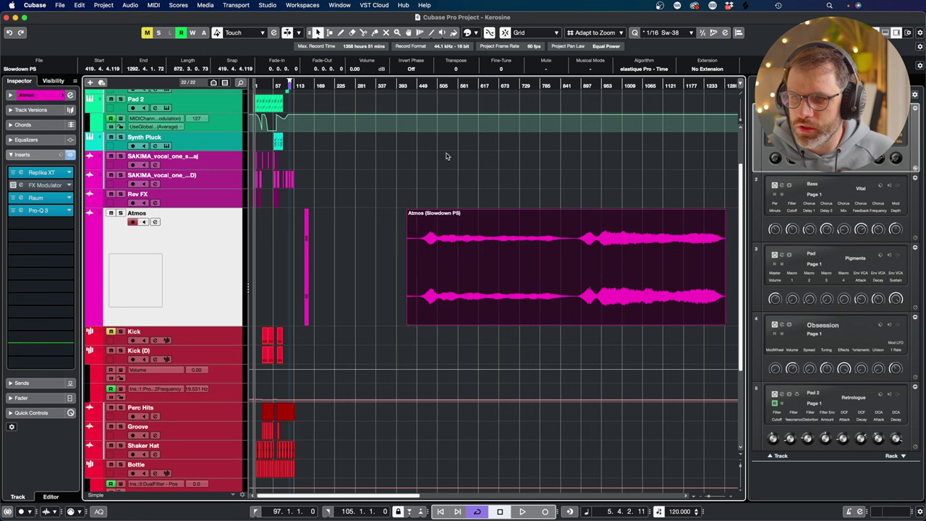
- Audition the quiet sustained part of the Atmos clip from around bars 541 and 563
left_click(452, 86)
key("space")
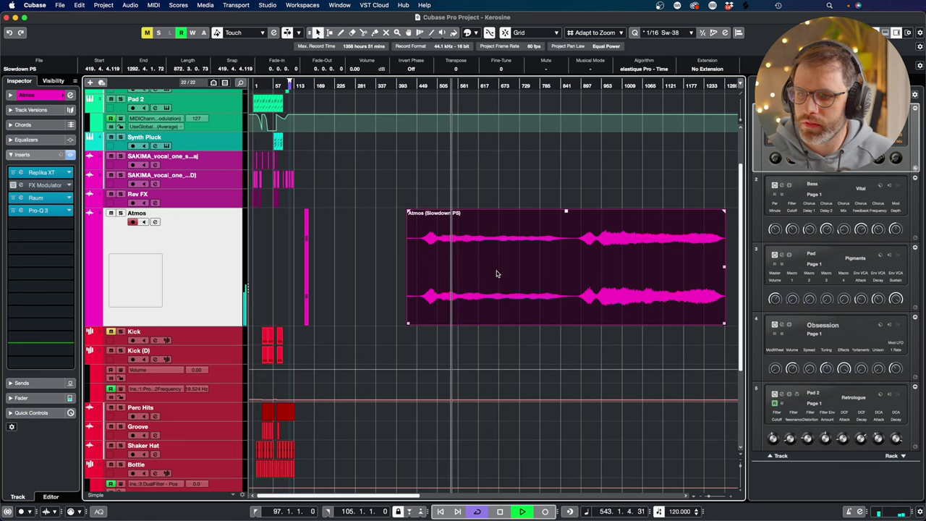
left_click(460, 85)
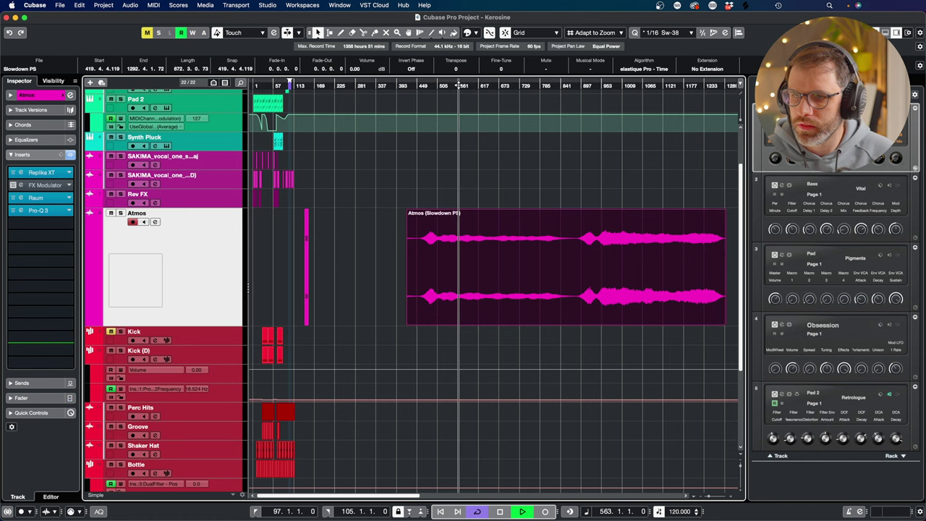
key("space")
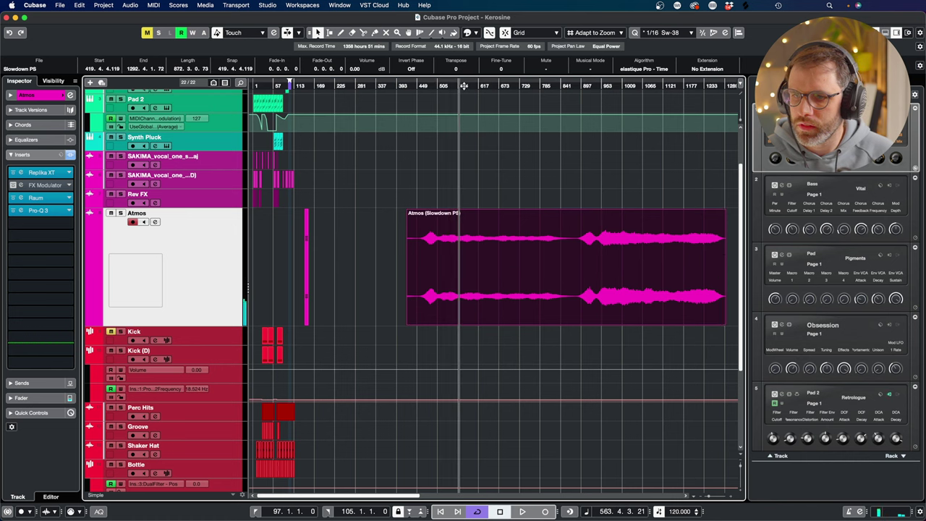
- Split the Atmos clip at 559.4.4.119 and at bar 573
key("h")
key("h")
key("h")
key("h")
key("h")
key("h")
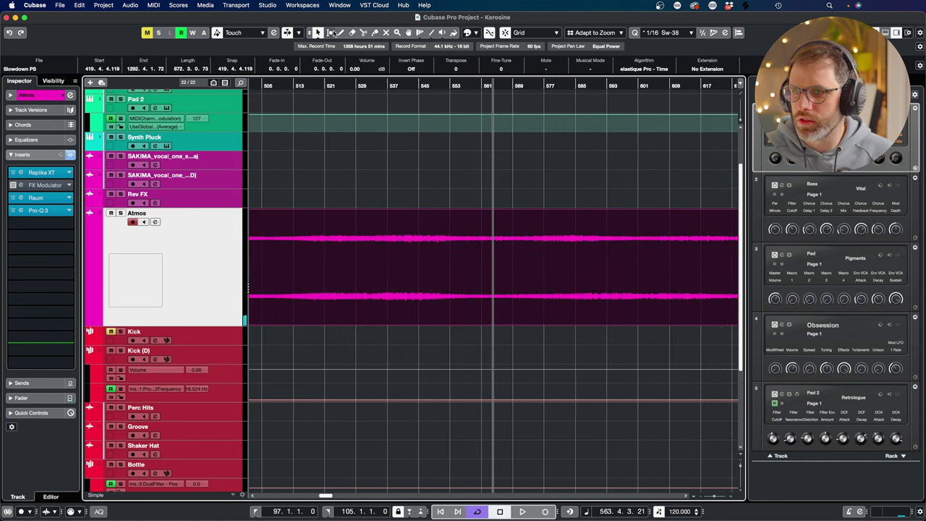
left_click(364, 32)
key("g")
key("g")
key("g")
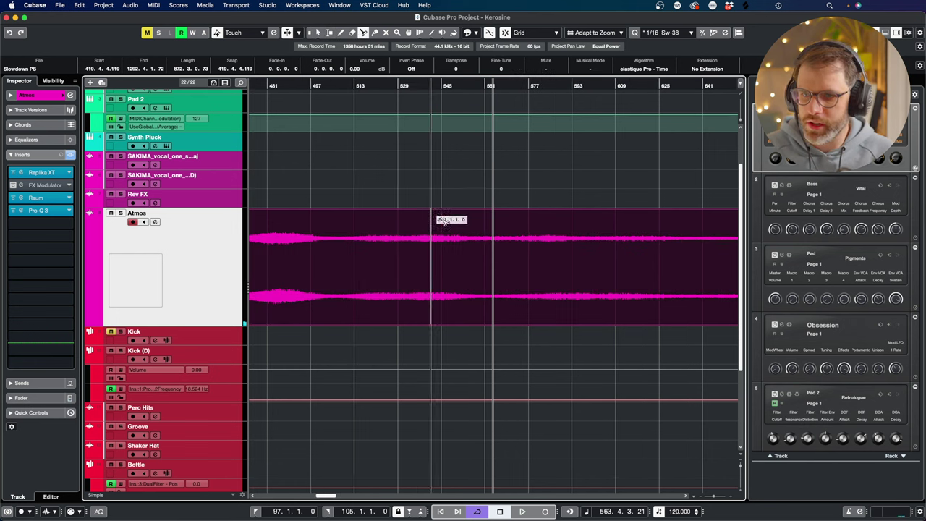
left_click(488, 263)
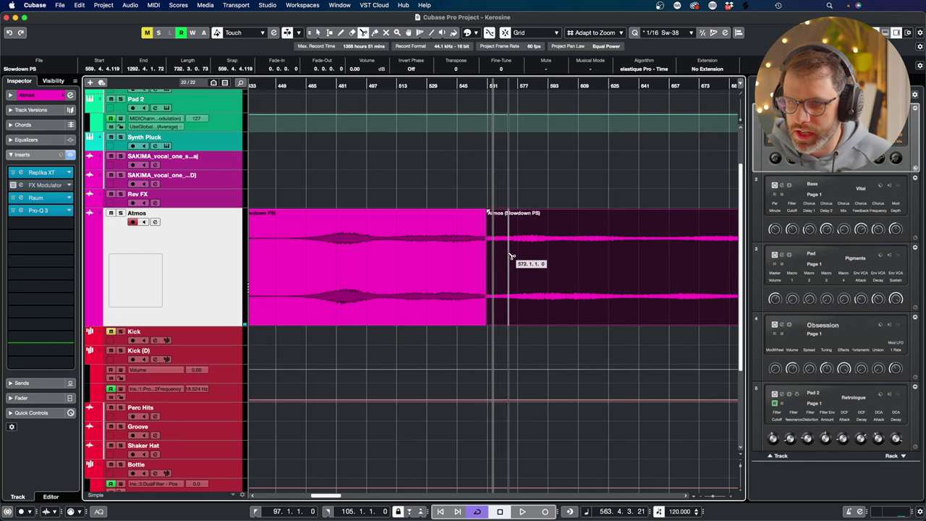
left_click(515, 257)
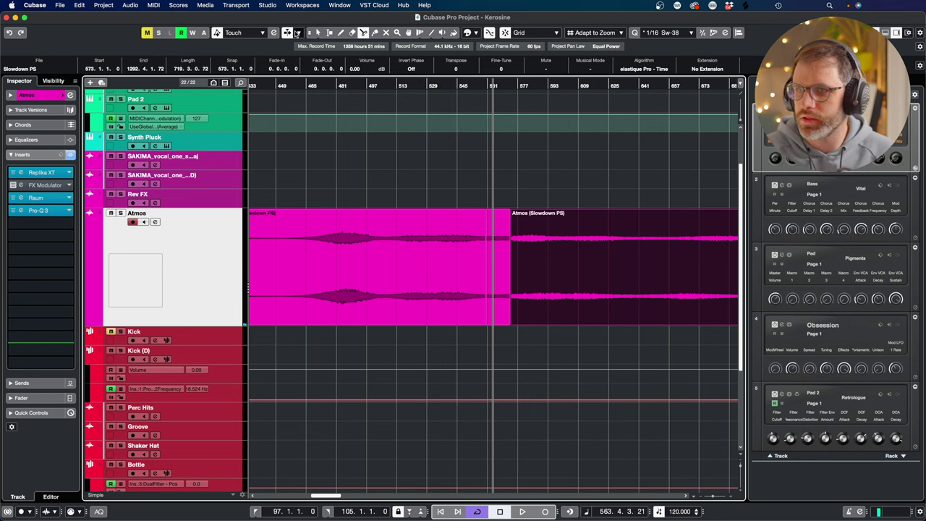
- Delete the earlier part of the split clip, move the later part away, and place the 13-bar middle section at bar 545
left_click(316, 33)
left_click(385, 231)
key("BackSpace")
left_click_drag(532, 242, 648, 245)
left_click_drag(499, 239, 471, 240)
- Extend the end of the isolated Atmos section to bar 561, making it 16 bars long
key("h")
key("h")
key("h")
key("h")
key("h")
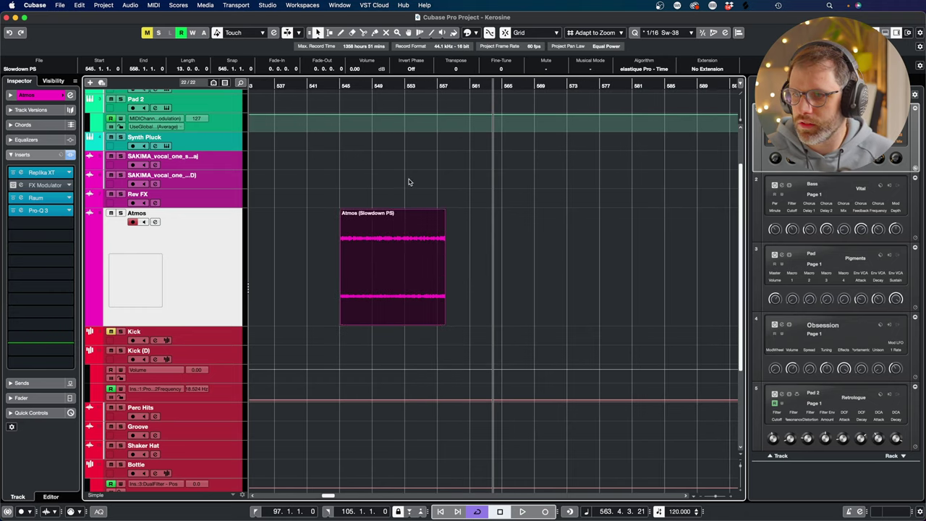
left_click(409, 185)
left_click_drag(443, 323, 467, 327)
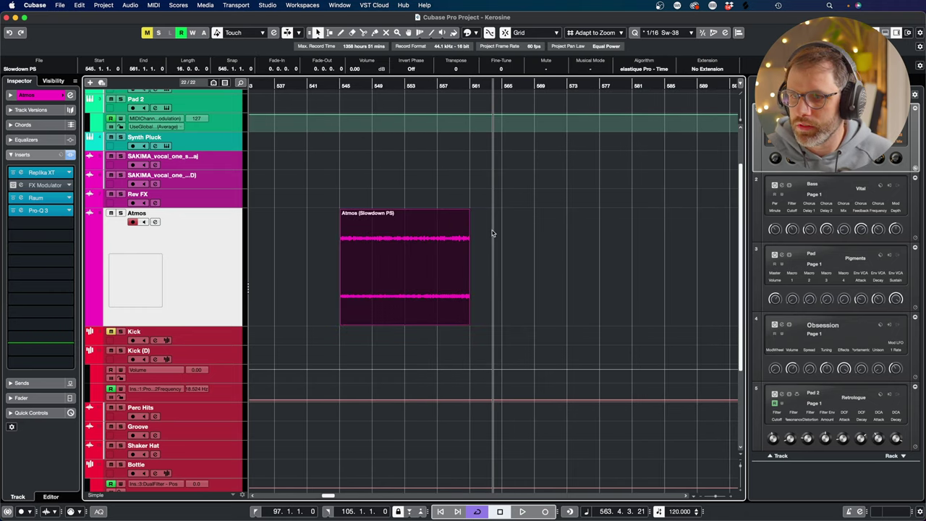
- Set the locators to the 16-bar Atmos section and audition it from its start, bar 553, and near its end
left_click(403, 265)
key("p")
key("space")
left_click(407, 140)
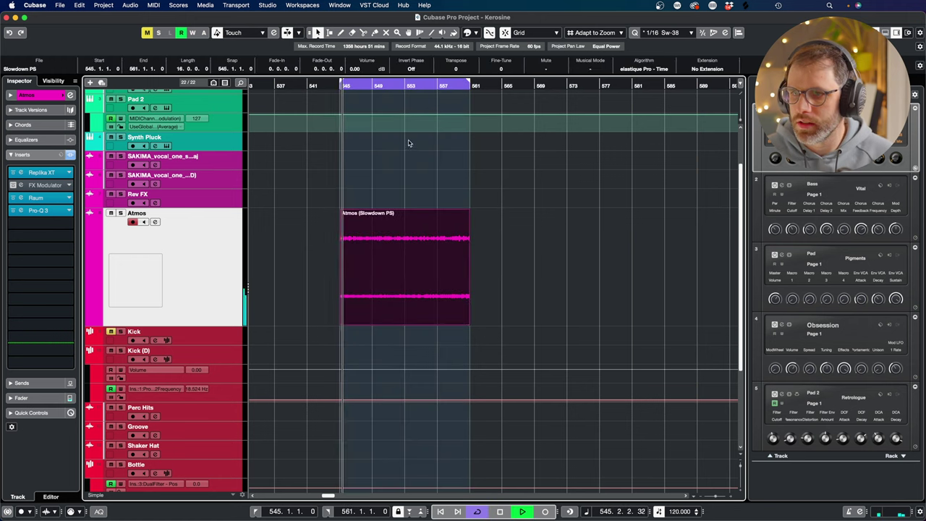
left_click(404, 85)
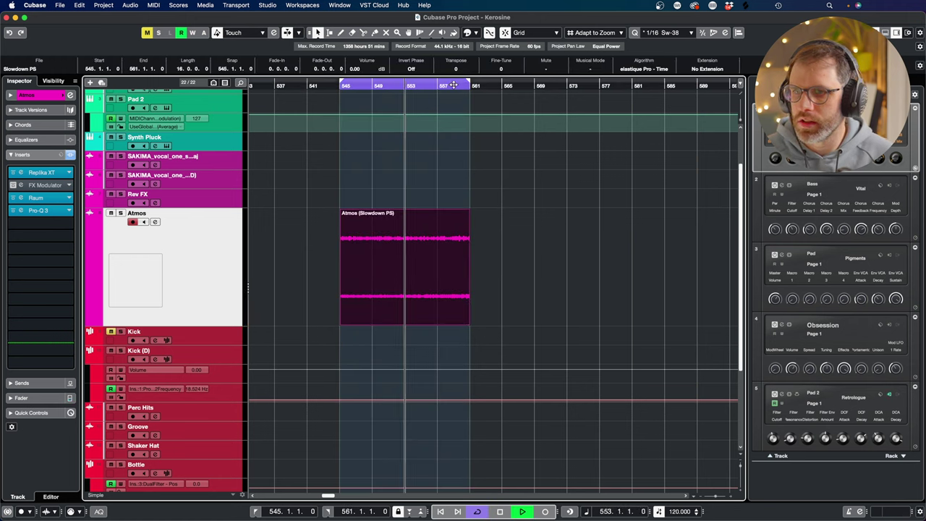
left_click(452, 85)
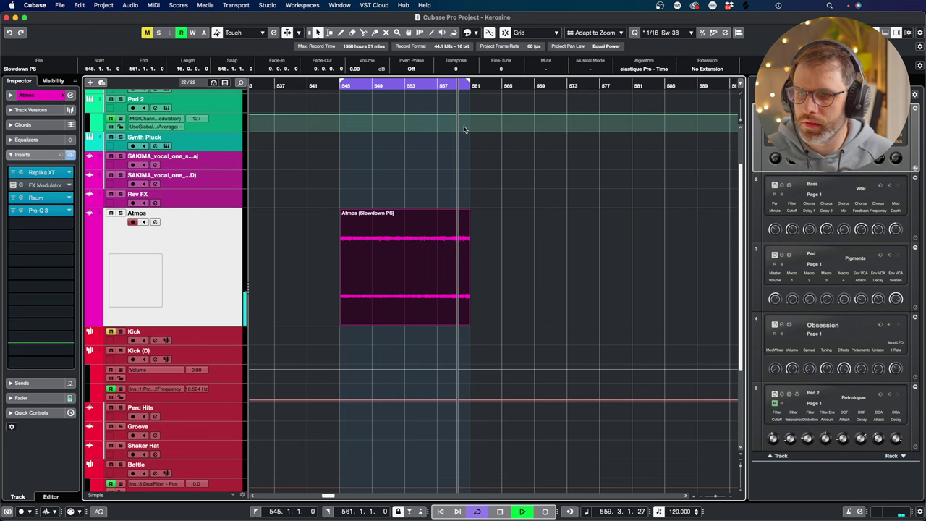
key("space")
- Extend the section's start to bar 541, trim its end, place it at bar 545 ending at 560.4.4.119, and audition it
left_click_drag(342, 322, 309, 324)
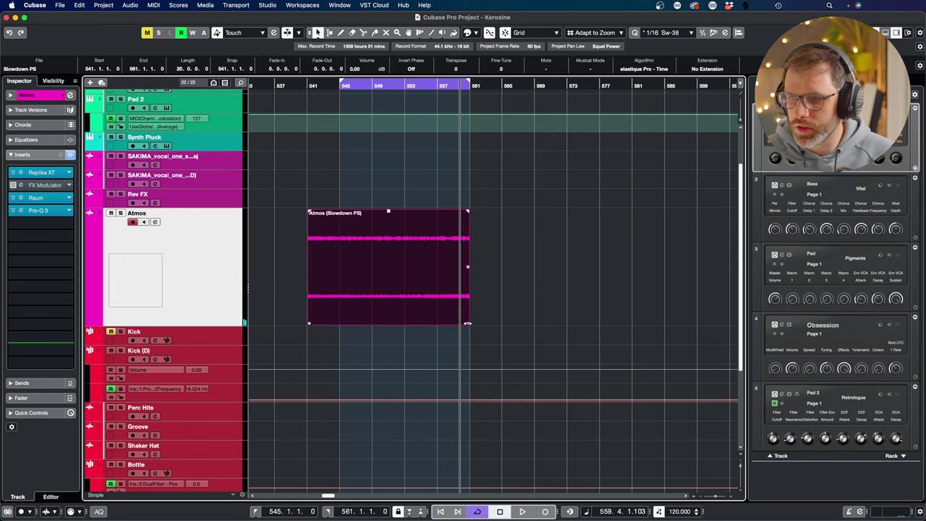
left_click_drag(467, 323, 423, 296)
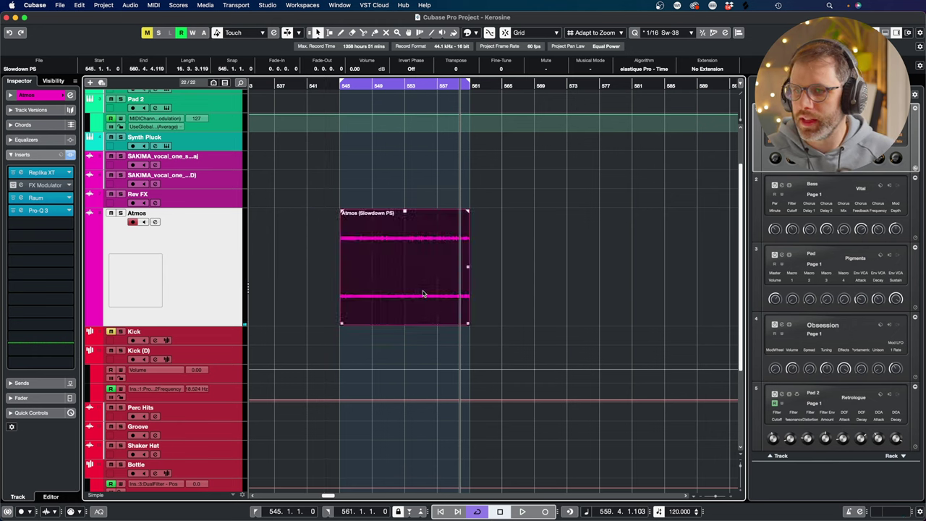
key("KP_1")
key("space")
left_click(438, 86)
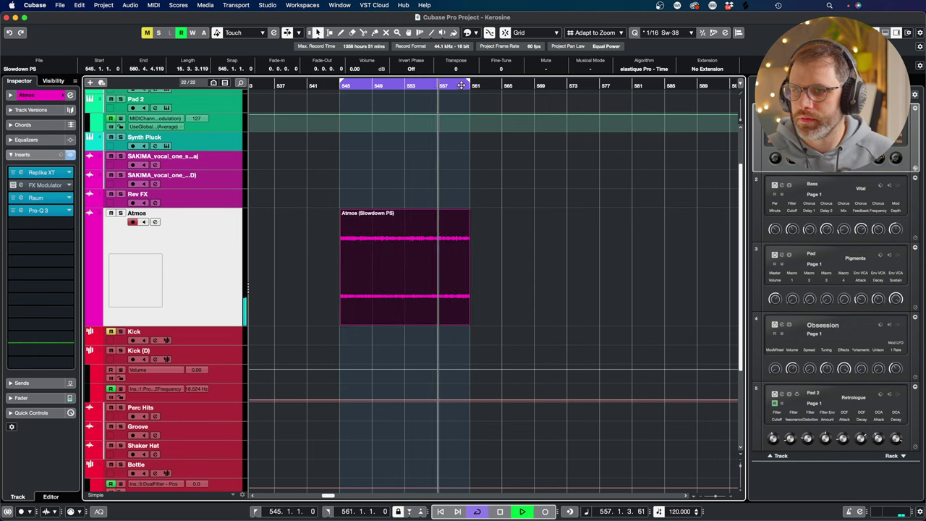
key("space")
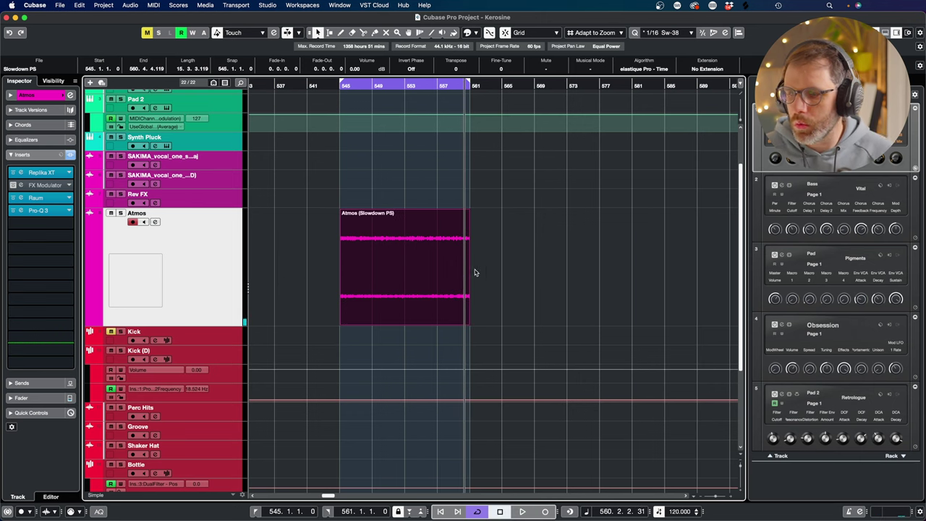
- Duplicate the Atmos section directly after itself and crossfade the two clips at bar 561
key("super+d")
left_click_drag(627, 246, 430, 262)
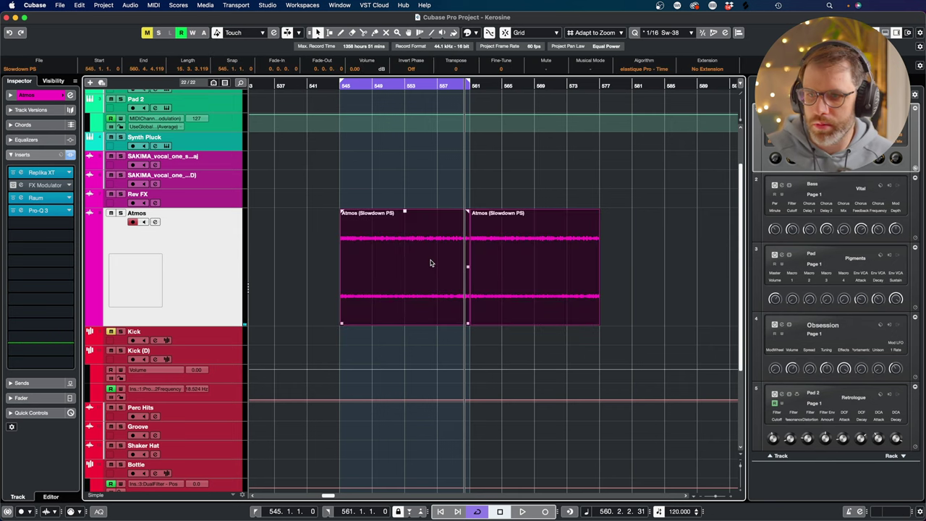
key("x")
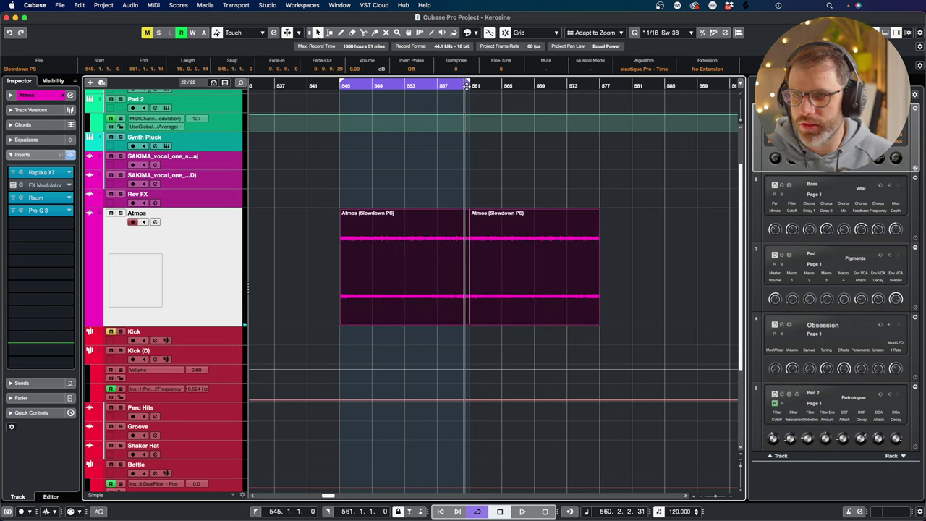
- Extend the right locator to 564.2.1, set the playback position to bar 561, and examine the crossfade up close
left_click_drag(463, 85, 499, 130)
left_click(689, 82, "alt")
key("h")
key("h")
key("h")
left_click_drag(642, 136, 641, 144)
left_click(703, 85)
key("h")
key("h")
key("h")
key("h")
key("h")
key("h")
key("h")
key("h")
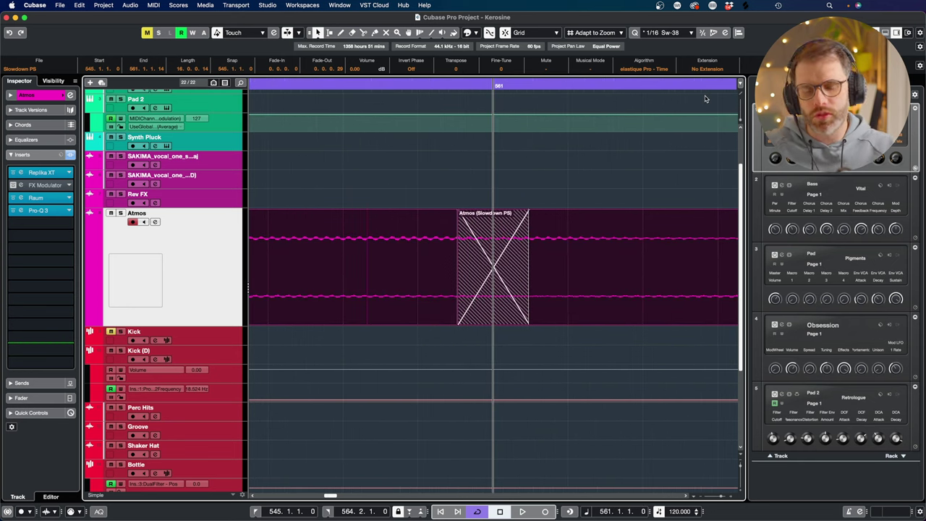
- Examine the crossfade between the two Atmos clips at bar 561 up close and audition the transition
key("g")
key("g")
key("g")
key("g")
key("g")
key("g")
key("g")
key("g")
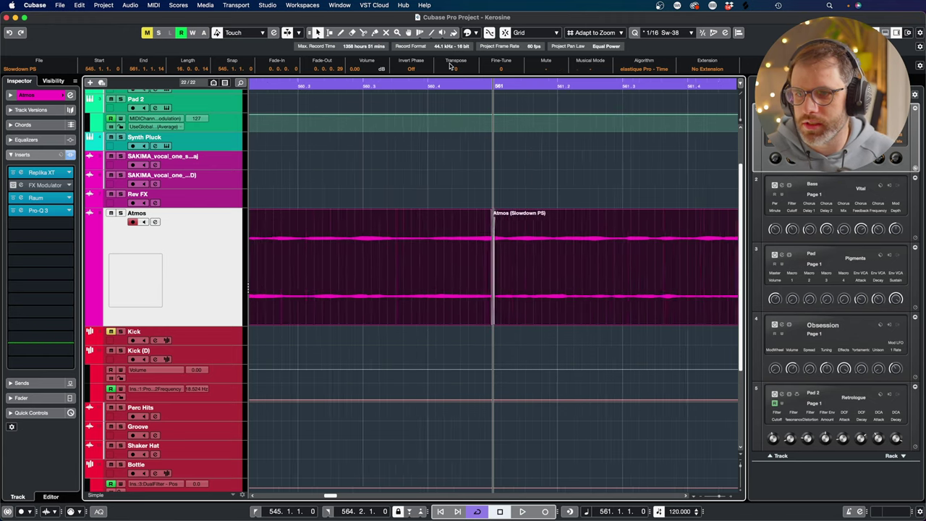
key("g")
key("g")
key("g")
key("g")
key("g")
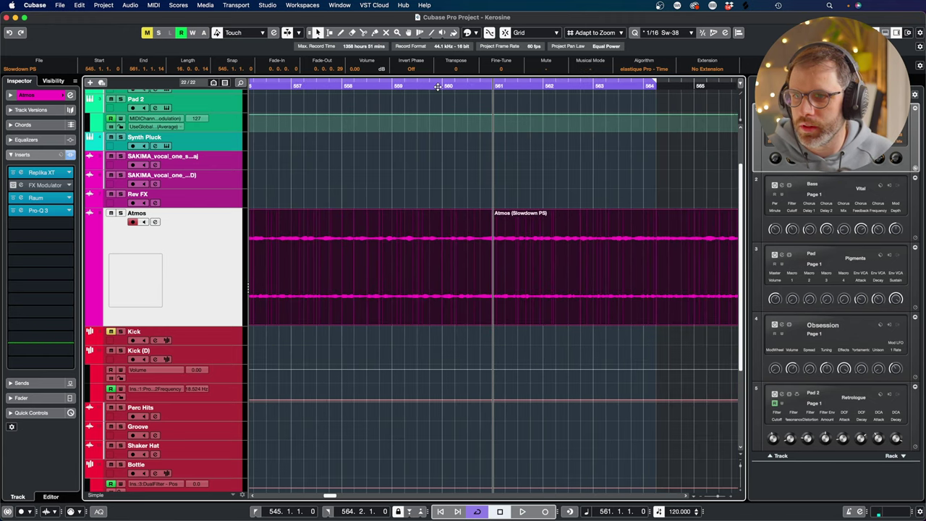
left_click(438, 86)
key("space")
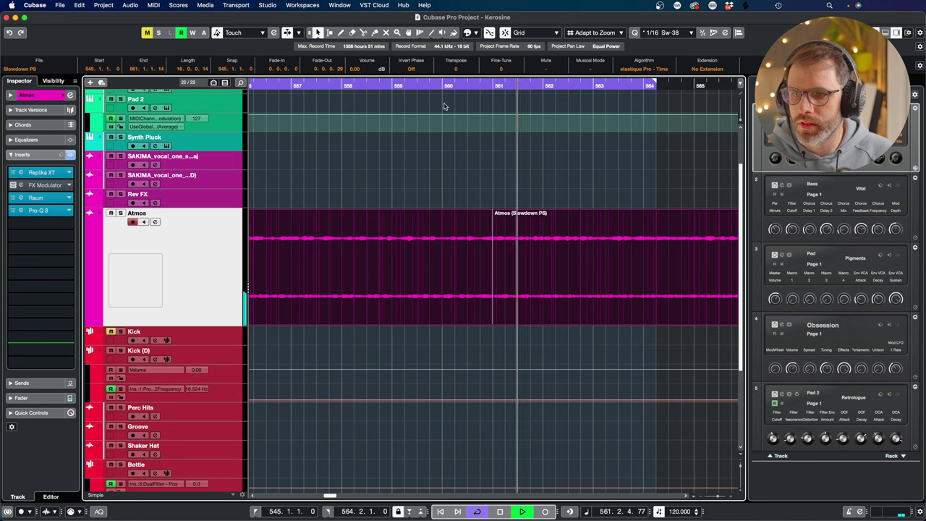
key("space")
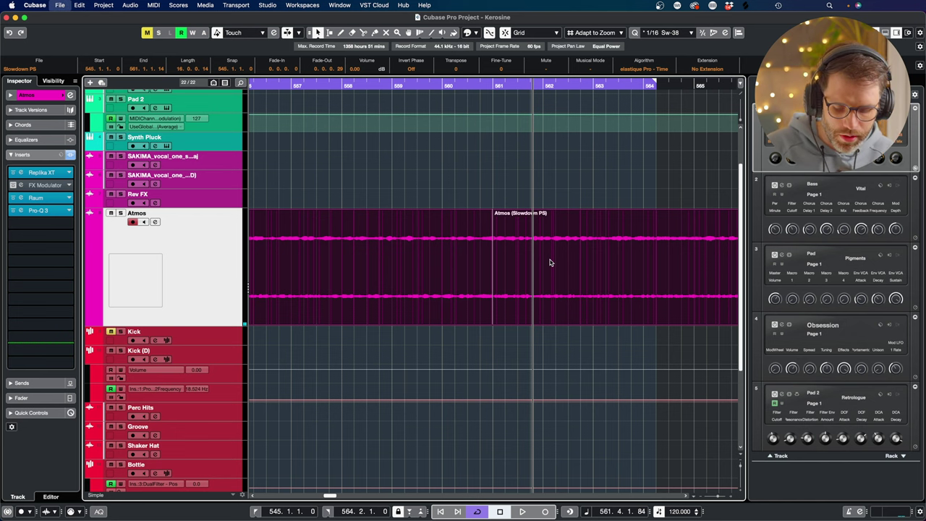
- Paste the two crossfaded Atmos clips at the start of the song, place them at bar 1, and set the locators around them
key("g")
key("g")
key("g")
key("g")
key("g")
key("g")
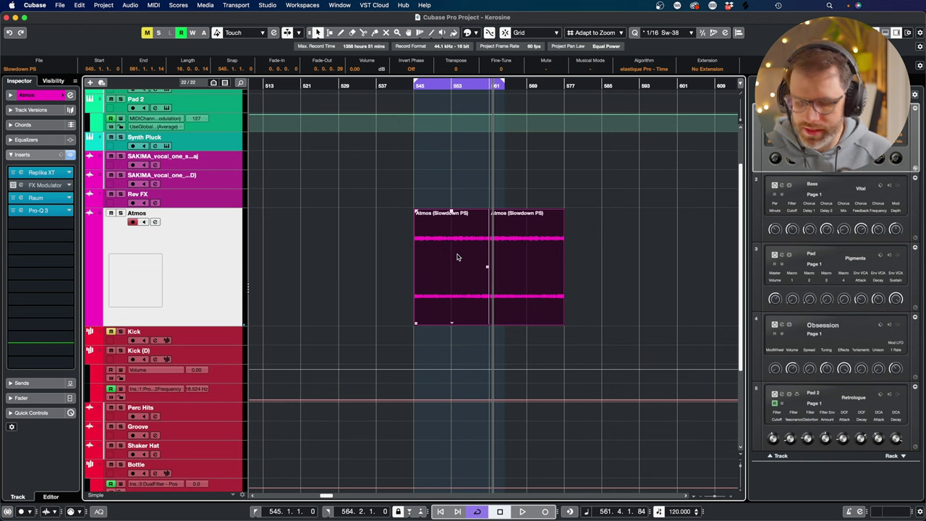
key("g")
key("g")
key("g")
key("g")
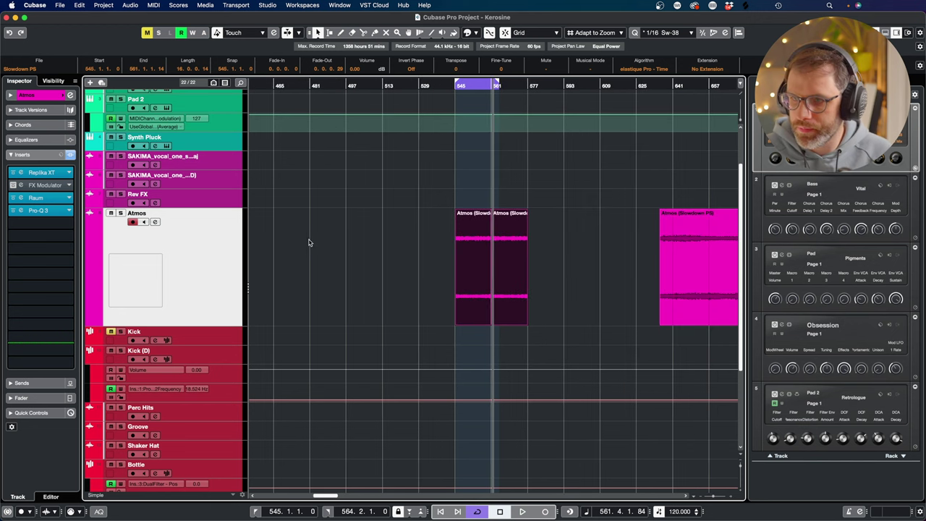
key("Home")
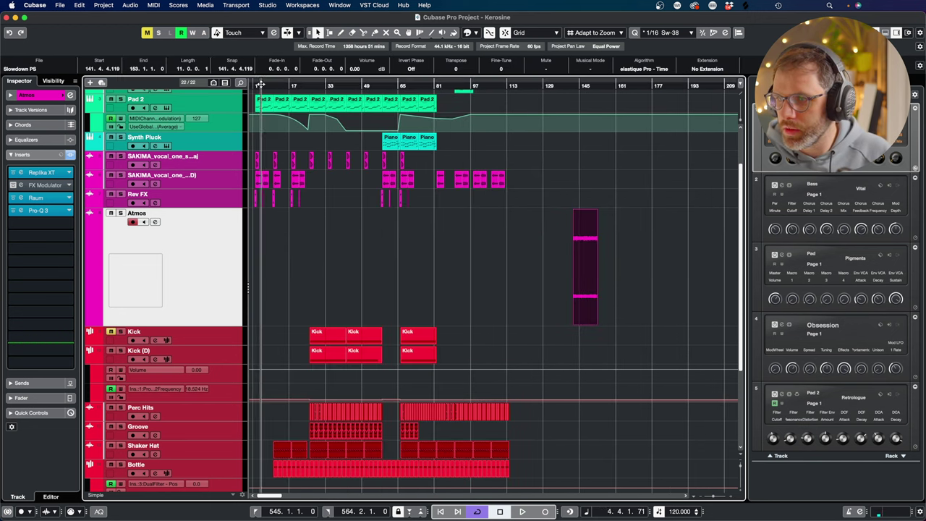
key("super+v")
left_click_drag(352, 238, 265, 247)
key("p")
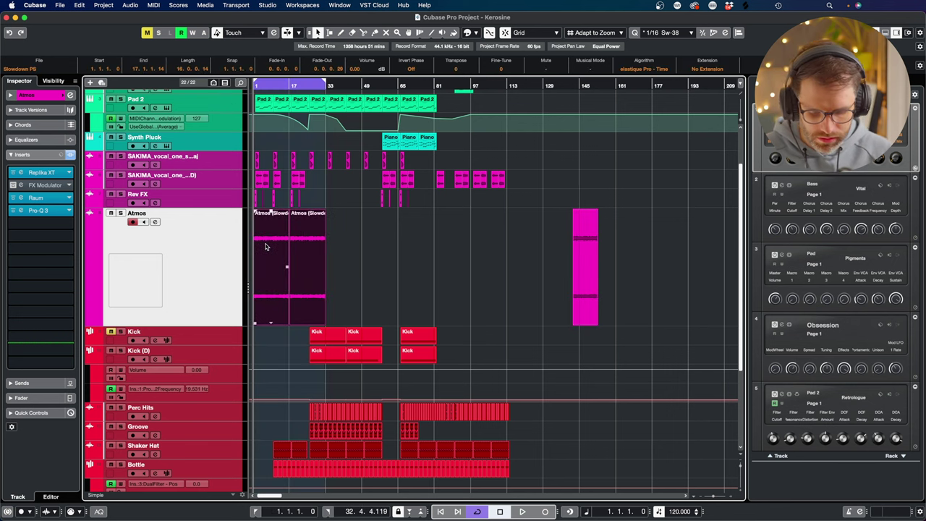
- Set the locators to the first Atmos clip only, from 1.1.1.0 to 17.1.1.14
key("g")
key("g")
key("g")
key("g")
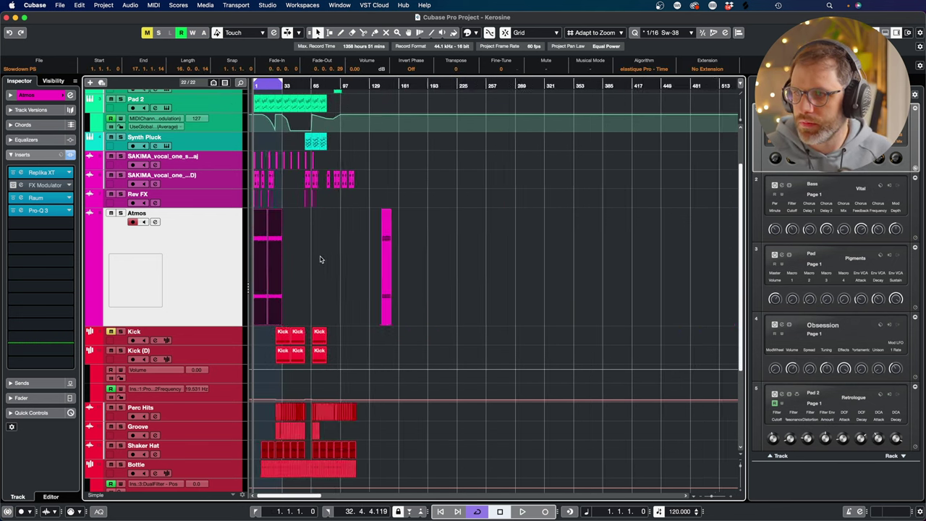
key("h")
key("h")
key("h")
key("h")
key("h")
key("h")
key("h")
left_click(330, 334)
left_click(301, 279)
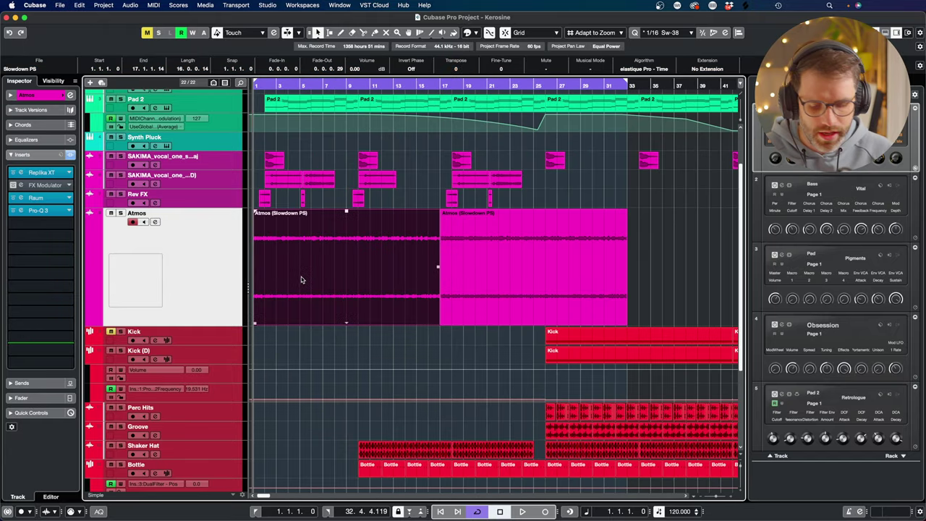
key("p")
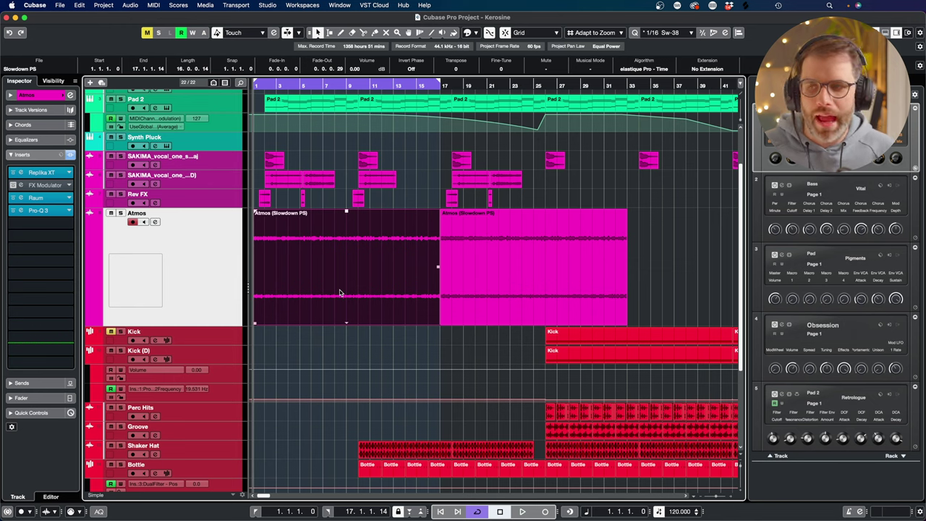
- Move both Atmos clips to start at bar 2 and set the locators around the first one, from 2.1.1.0 to 18.1.1.14
left_click_drag(651, 253, 296, 290)
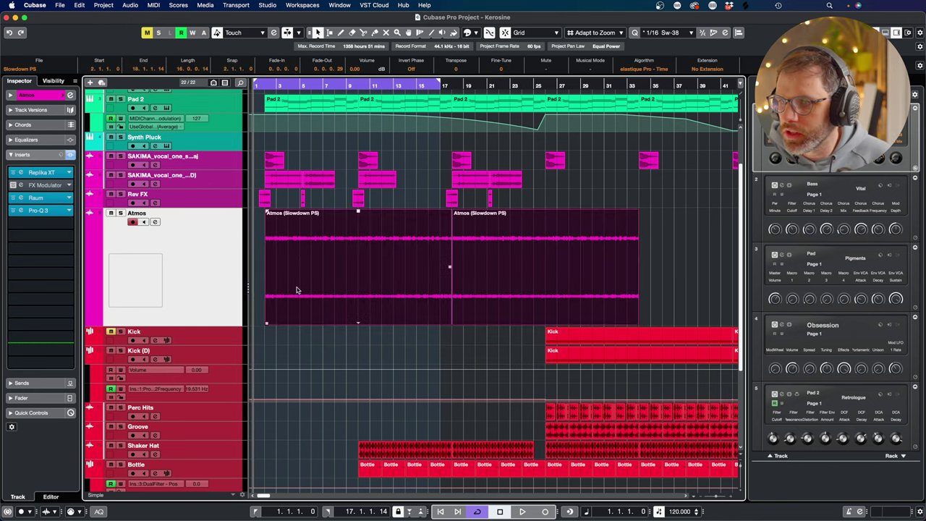
left_click(296, 289)
key("p")
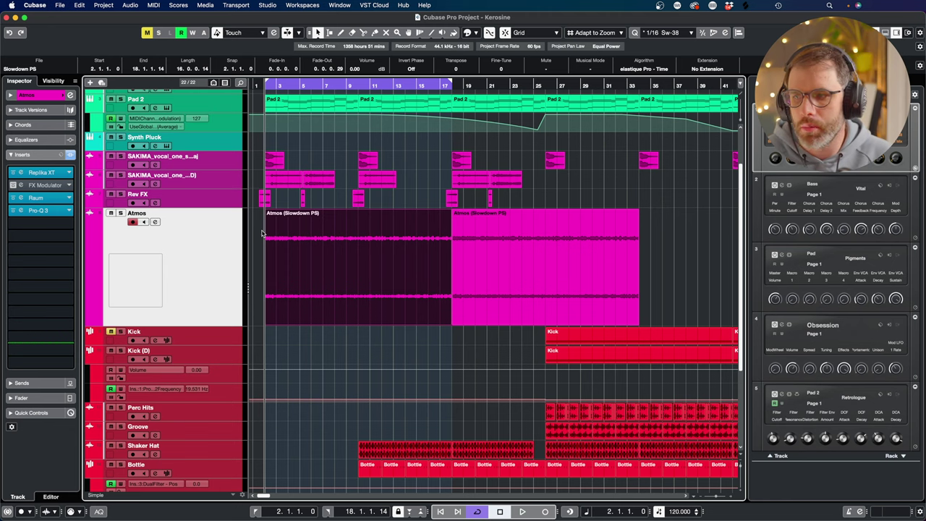
- Add a sampler track named Vox Background below the Atmos track
right_click(220, 257)
mouse_move(235, 263)
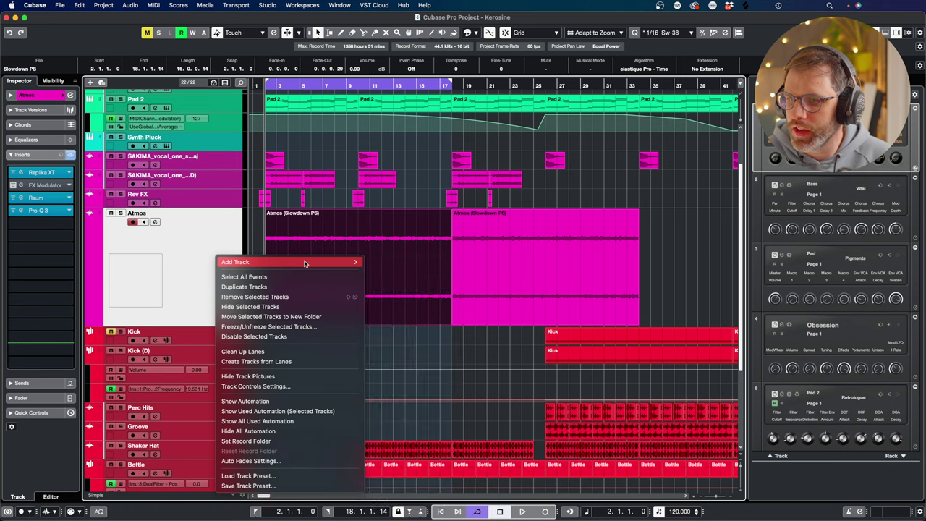
left_click(394, 297)
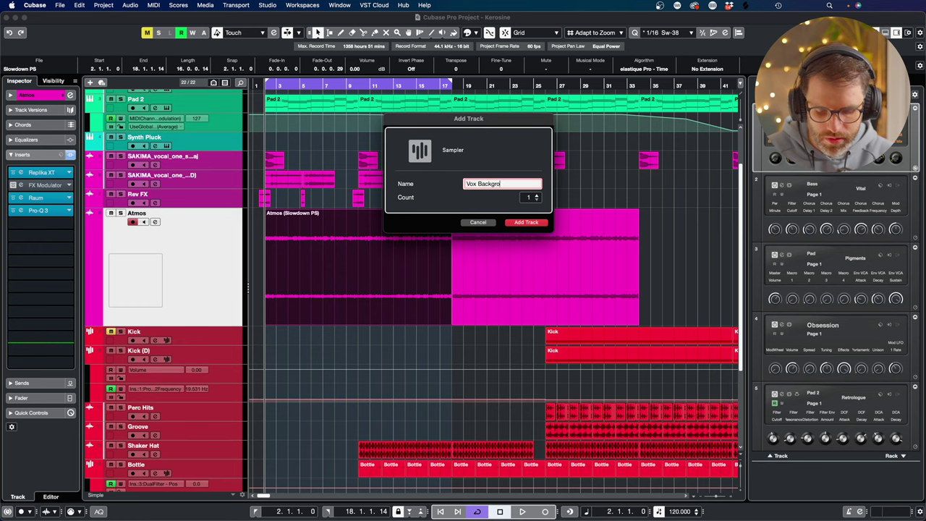
key("Return")
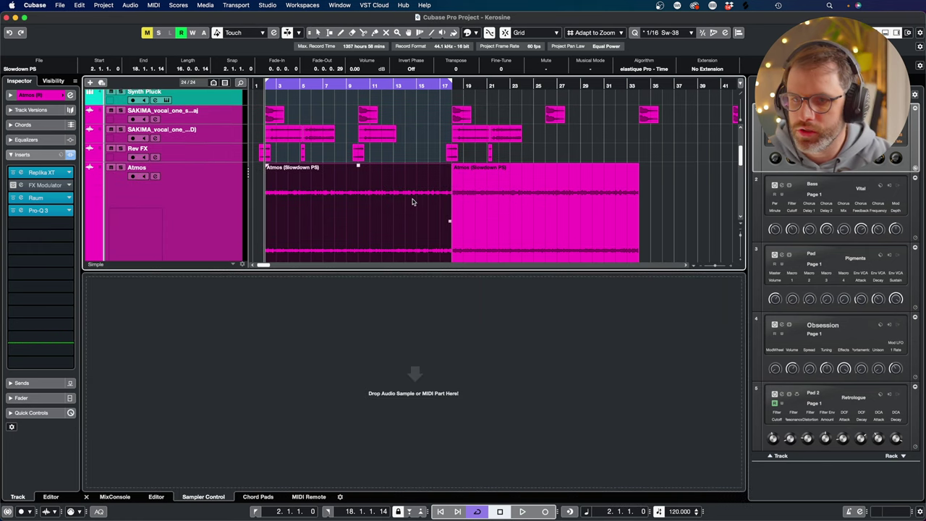
- Load Vox Background.wav into the sampler track by revealing it in Finder from the Pool, and create a part spanning bars 2 to 18
key("super+p")
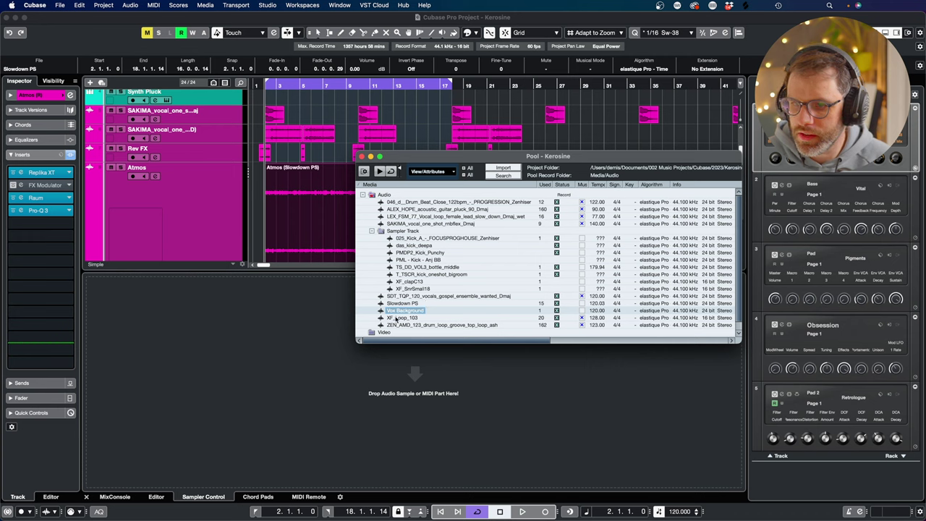
right_click(403, 310)
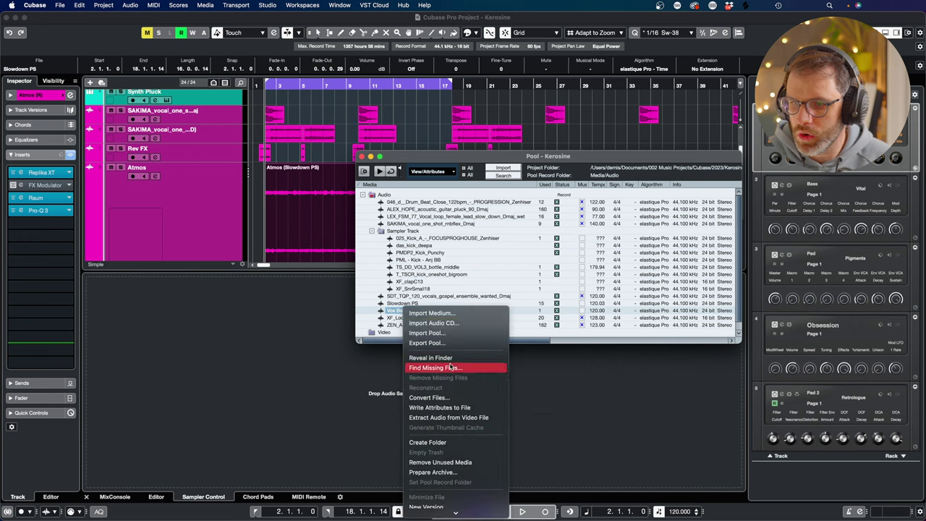
left_click(449, 358)
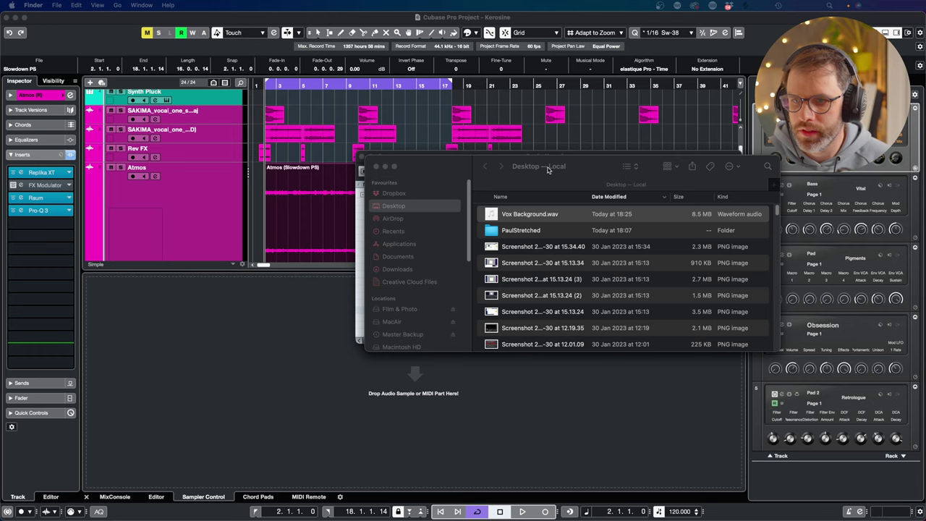
left_click_drag(548, 168, 634, 130)
left_click_drag(659, 168, 274, 355)
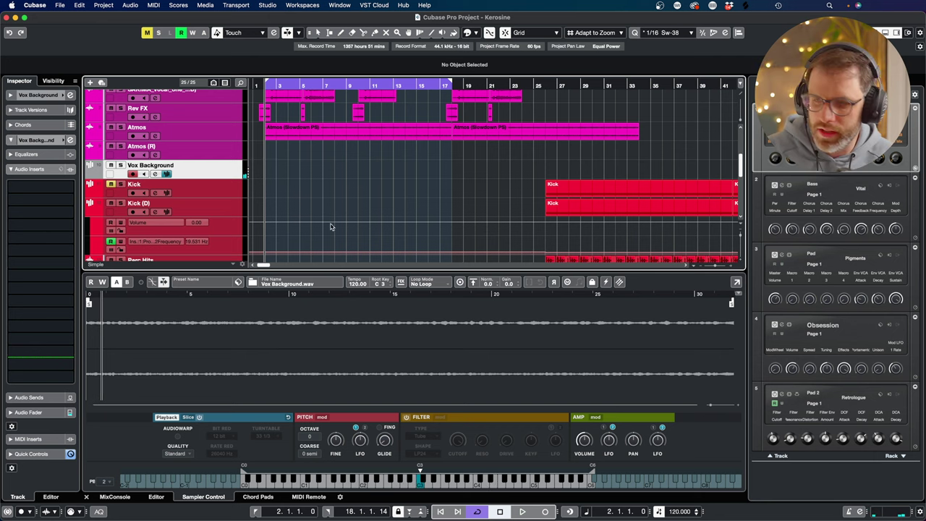
double_click(280, 173)
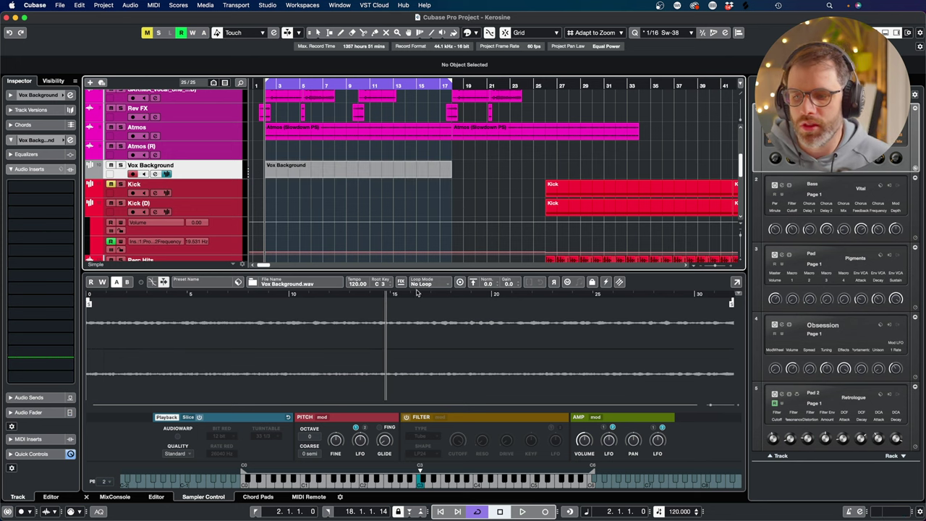
- Play the sample's C3 note and check its pitch in the SPAN analyzer on the Stereo Out
left_click(420, 483)
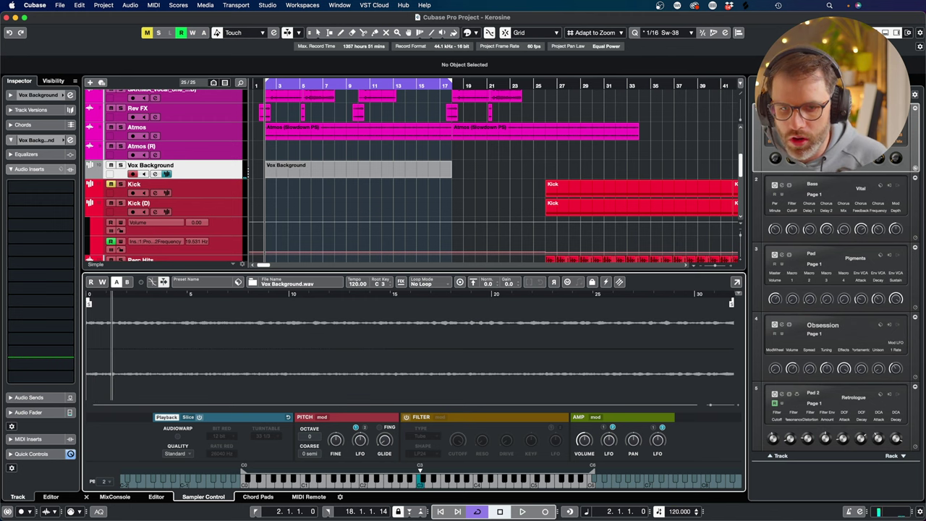
left_click_drag(925, 374, 469, 24)
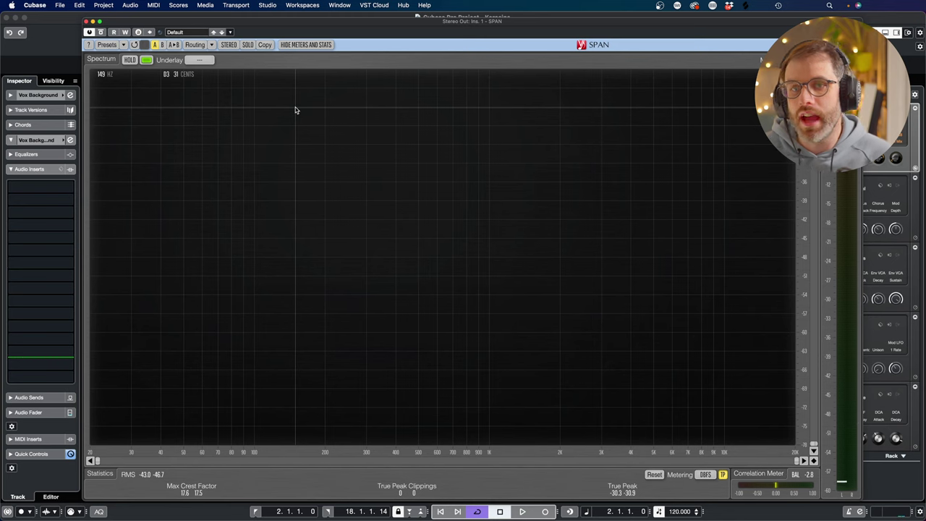
left_click_drag(105, 21, 925, 21)
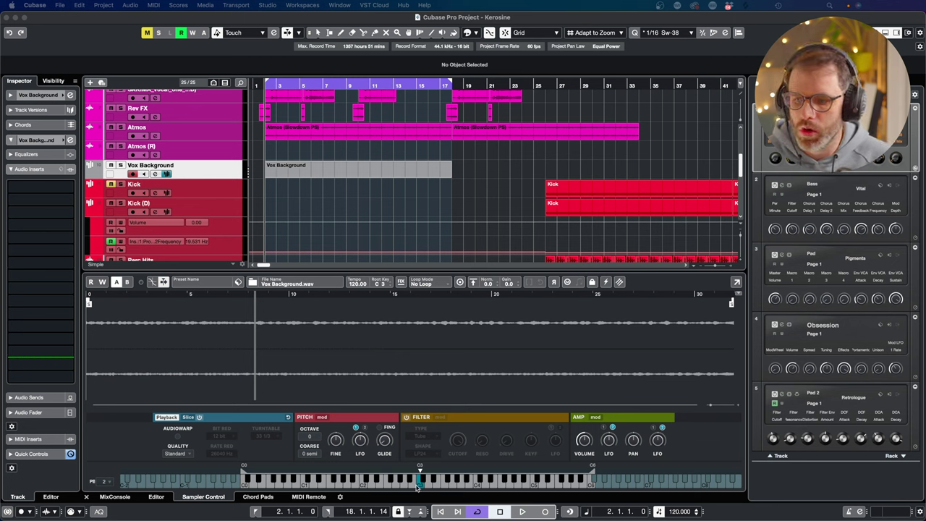
left_click(414, 487)
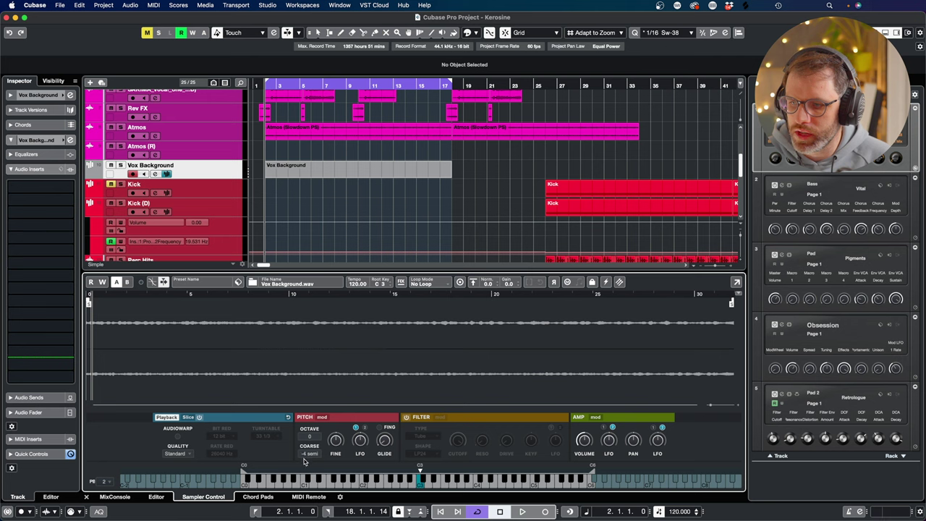
- Set the sampler's coarse pitch to -4 semitones and its playback quality to Best
left_click(306, 469)
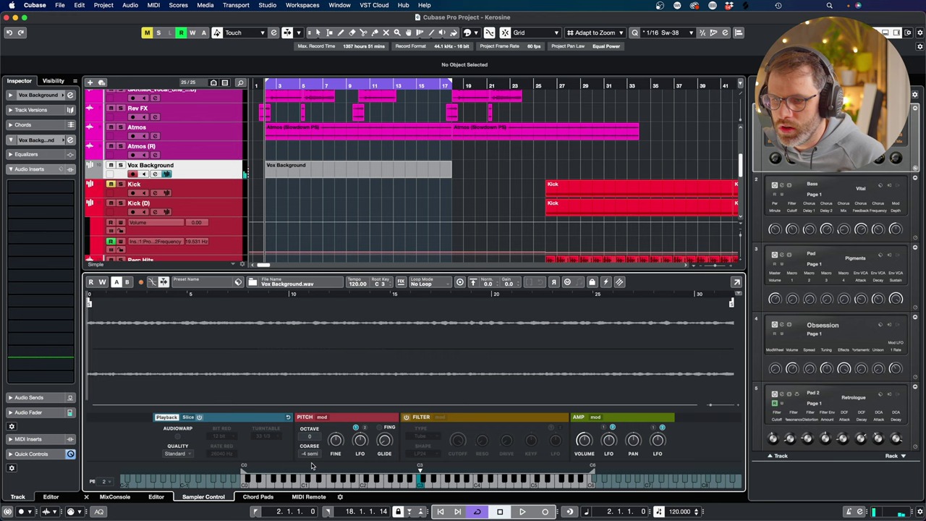
left_click_drag(312, 453, 314, 457)
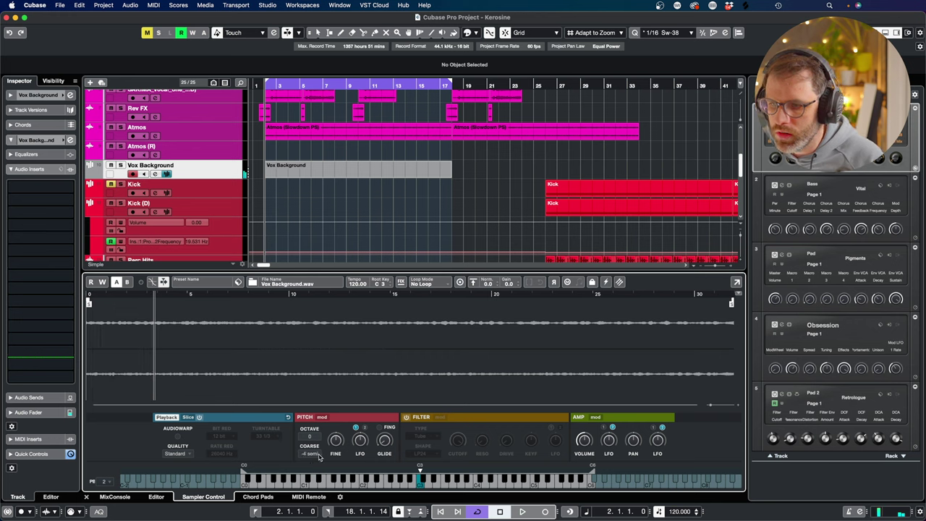
left_click(183, 453)
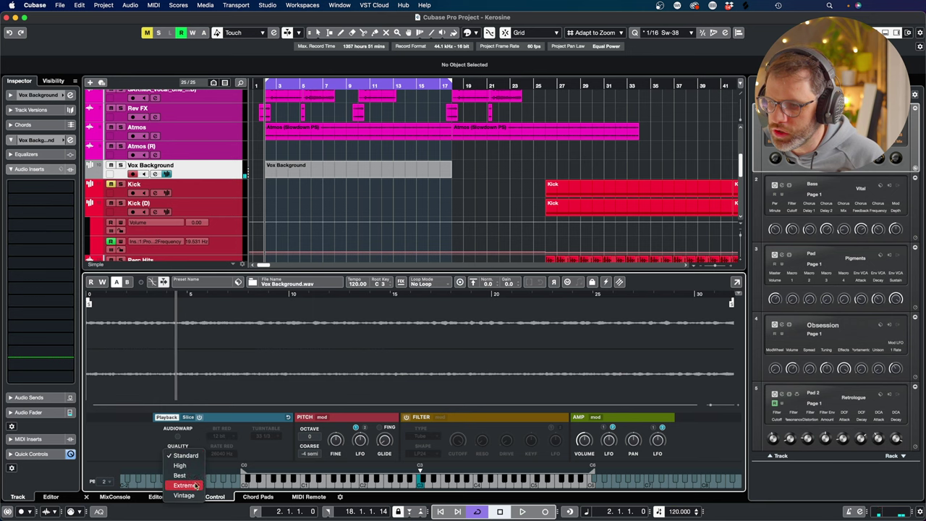
left_click(182, 475)
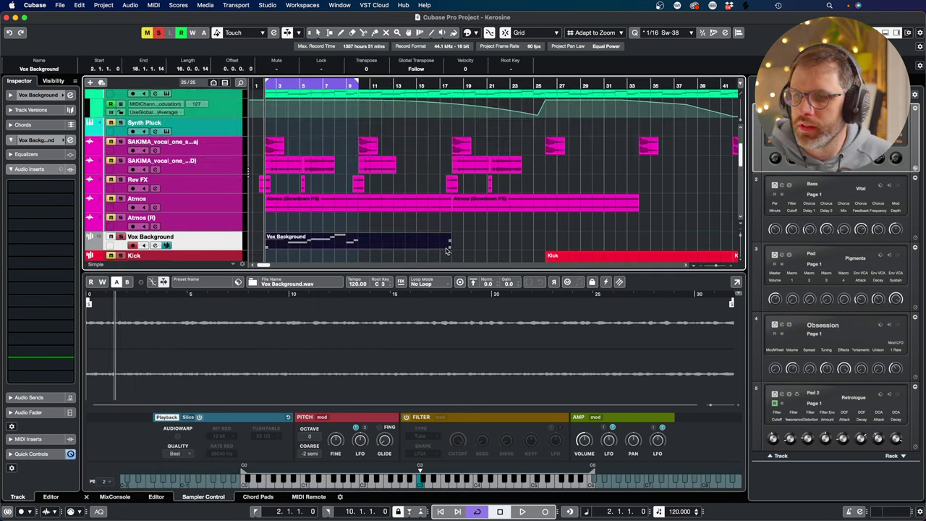
- Shorten the Vox Background part to 8 bars, ending at 10.1.1.0, and audition it from bar 2
left_click_drag(449, 248, 357, 248)
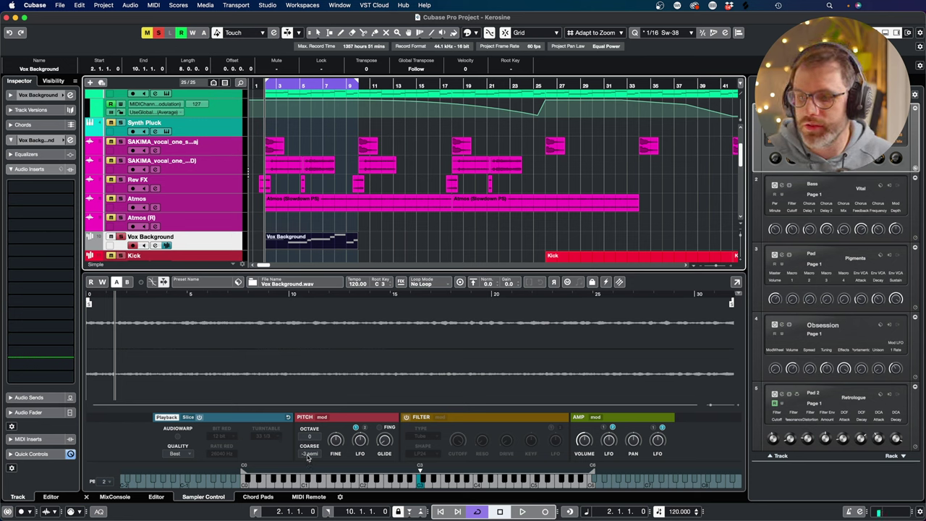
key("space")
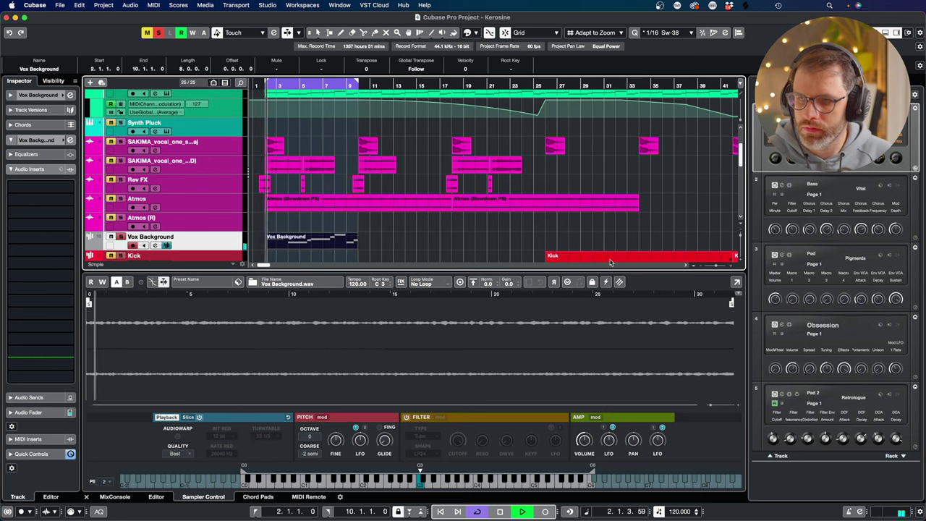
key("space")
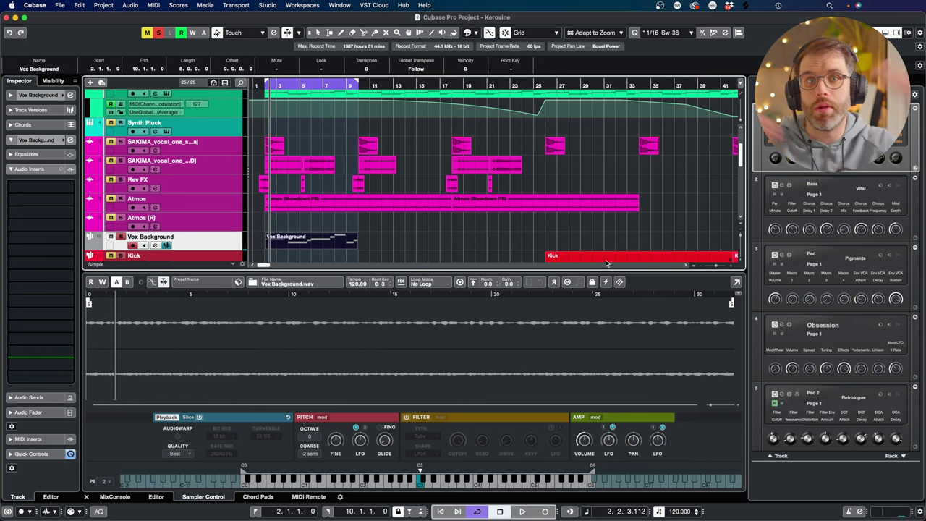
- Close the sampler editor and review the stretch settings in PaulXStretch before returning to the Cubase MixConsole
left_click(87, 496)
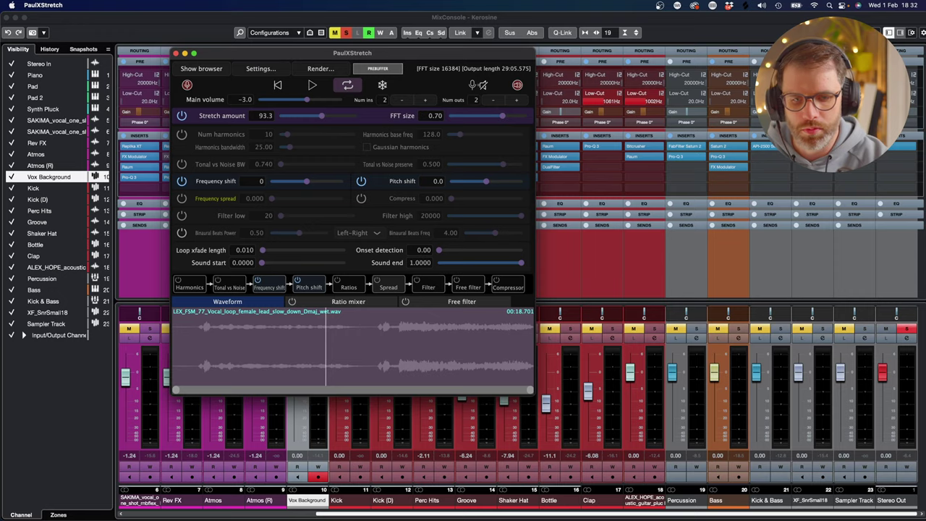
left_click_drag(375, 58, 316, 48)
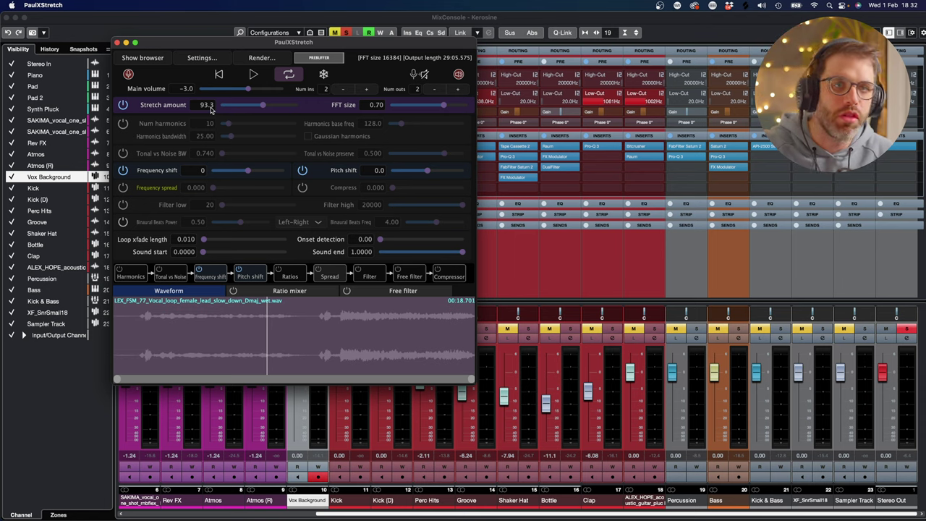
left_click(212, 29)
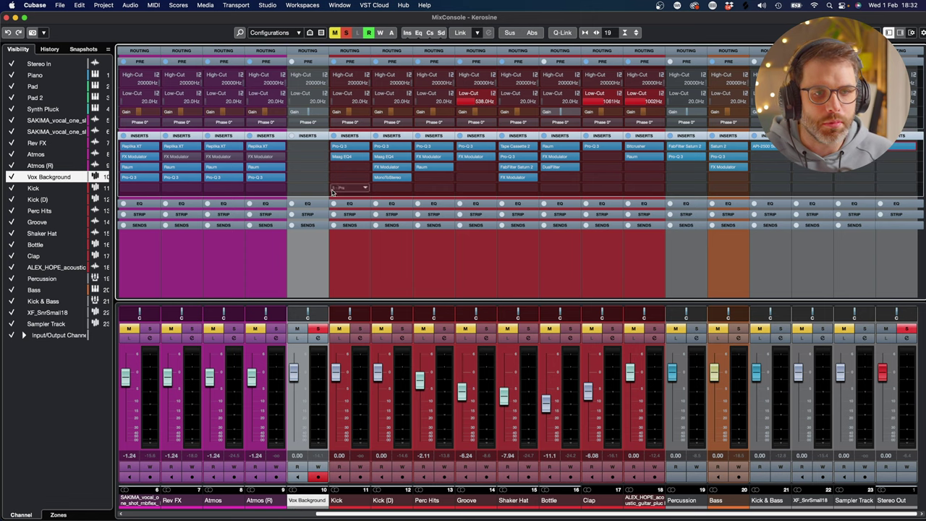
- Copy the Replika XT and Raum inserts from Atmos (R) to Vox Background and open the copied Raum
left_click_drag(267, 146, 304, 148)
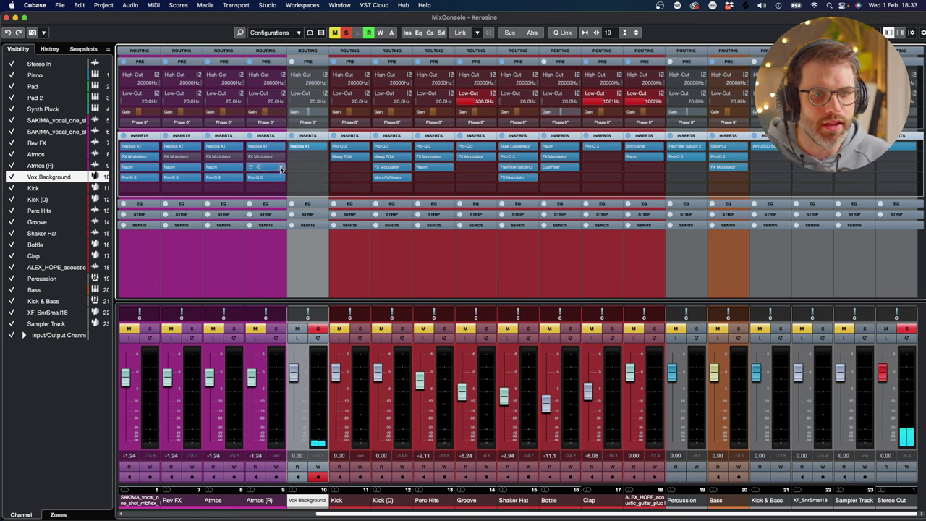
left_click_drag(281, 169, 308, 169)
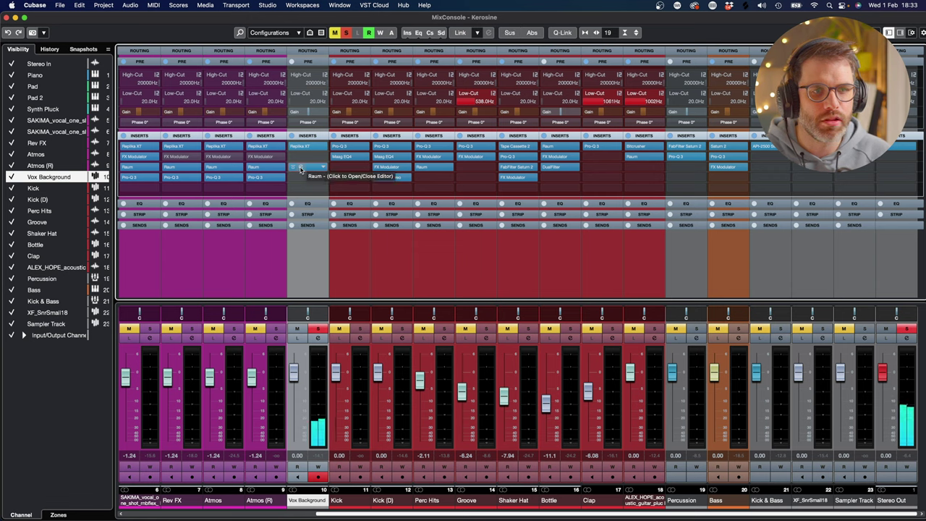
left_click(298, 169)
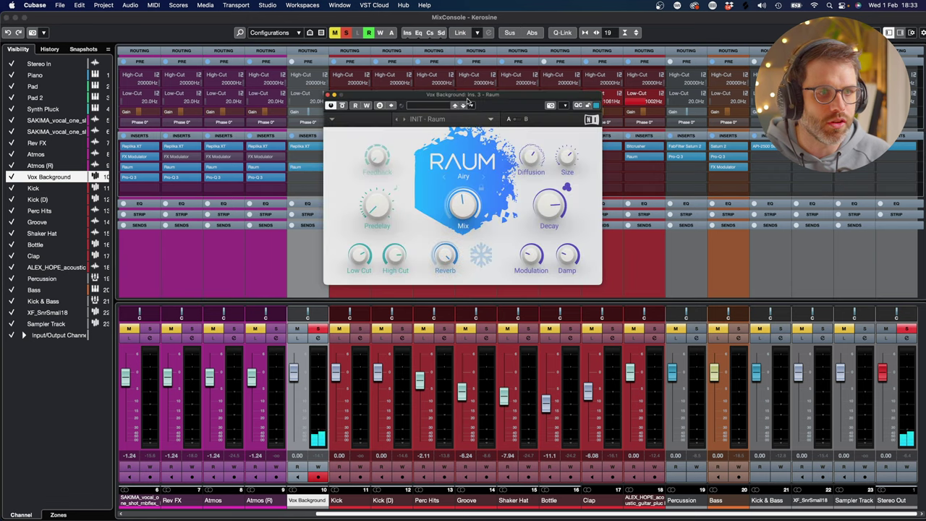
- Raise the Size and Modulation of Raum on Vox Background, then close its editor
left_click_drag(459, 91, 333, 85)
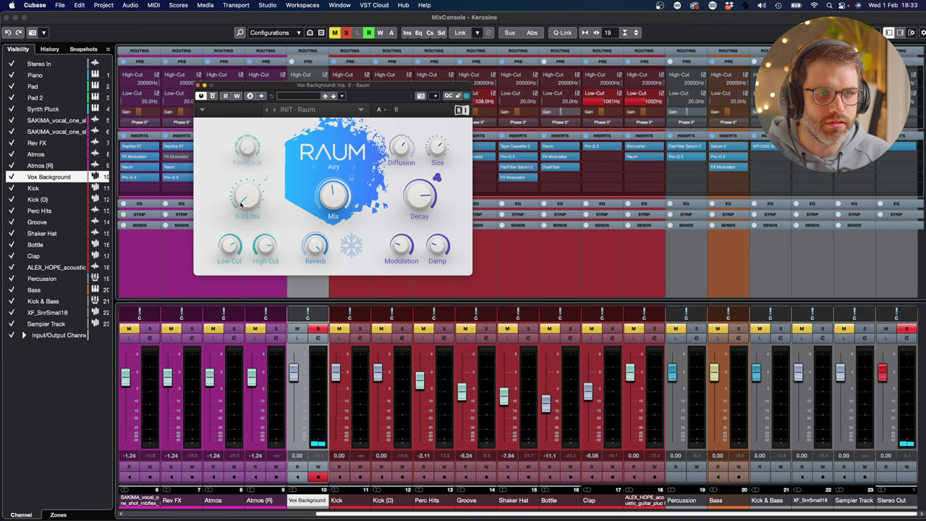
mouse_move(424, 194)
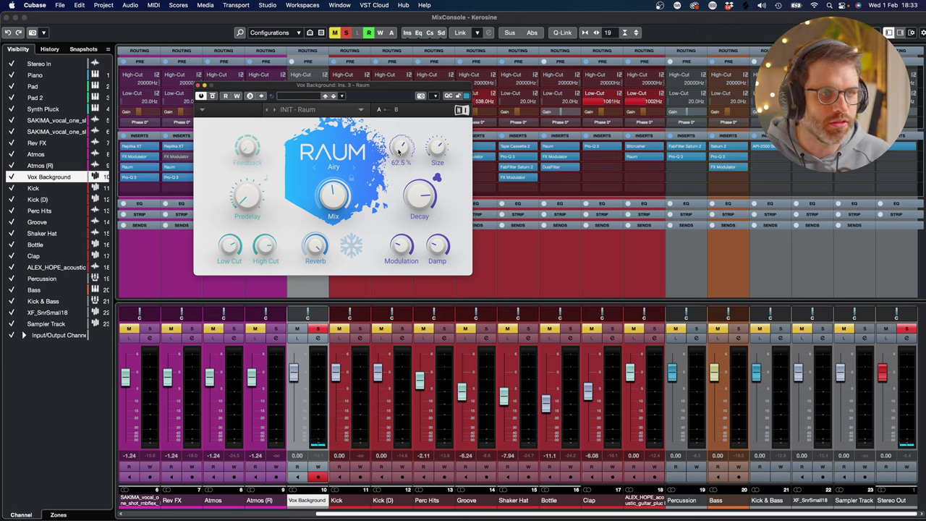
left_click_drag(440, 149, 446, 135)
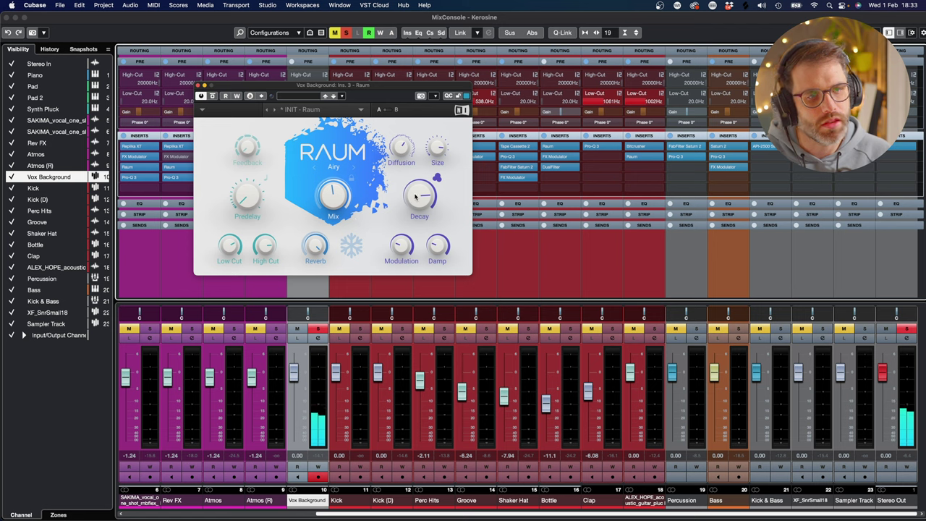
mouse_move(420, 198)
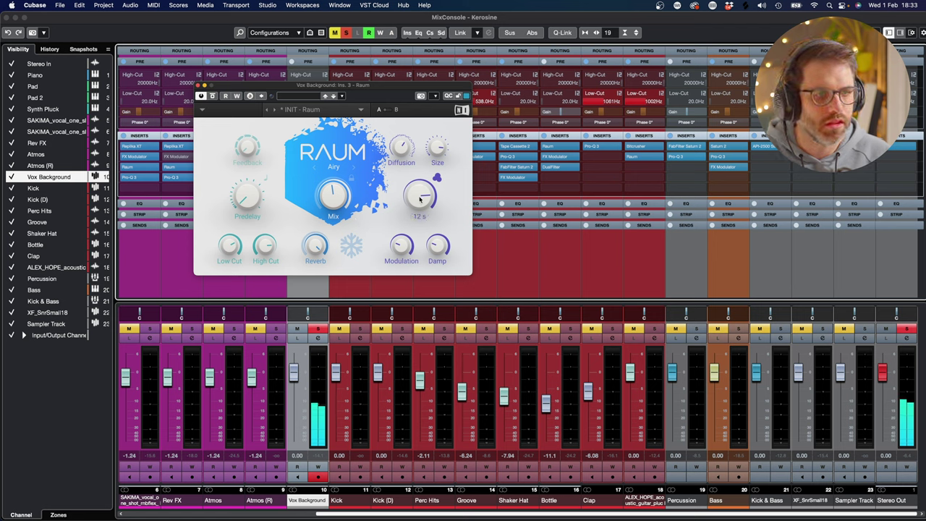
mouse_move(406, 250)
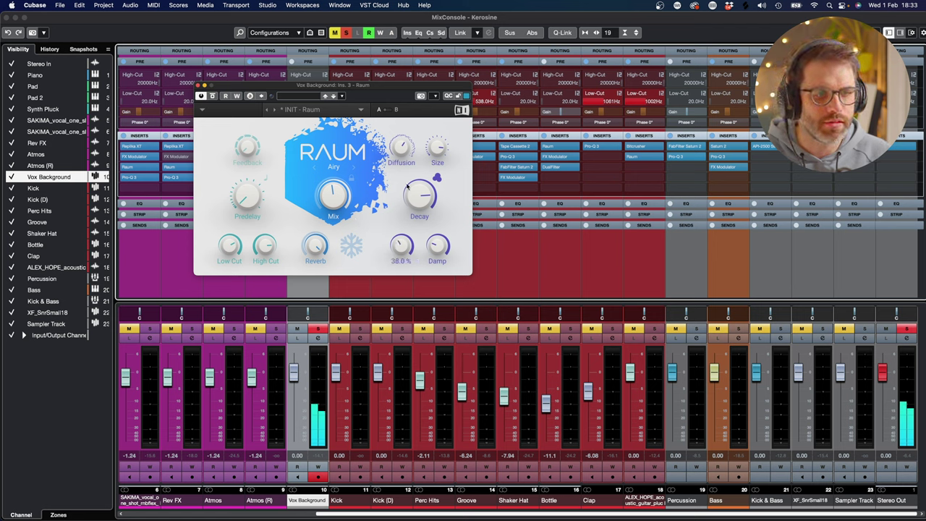
left_click_drag(408, 186, 404, 165)
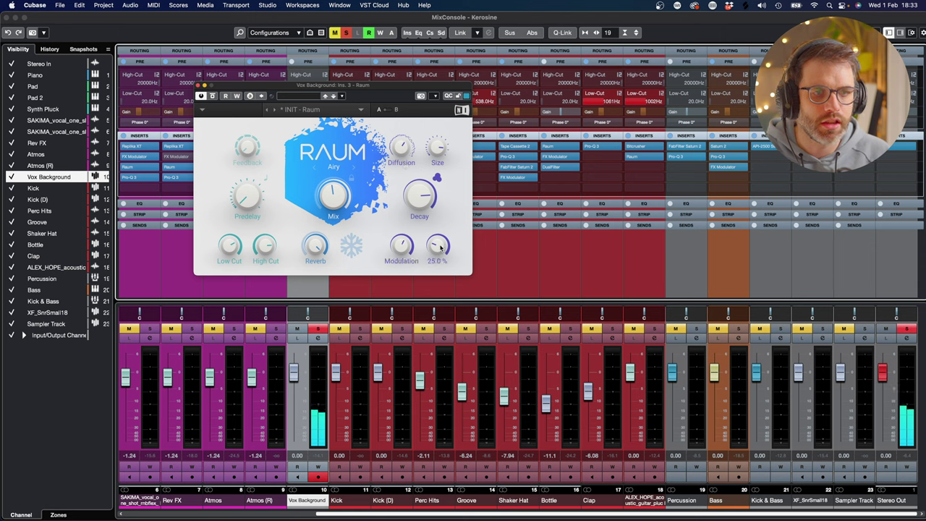
left_click(200, 85)
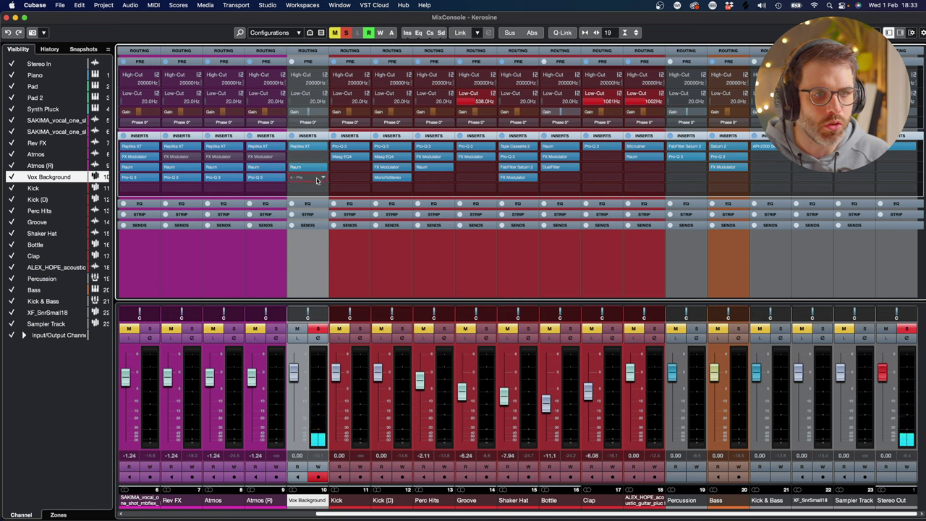
- Add a Pro-Q 3 equalizer to the fourth insert slot of Vox Background
left_click(316, 180)
type("pro")
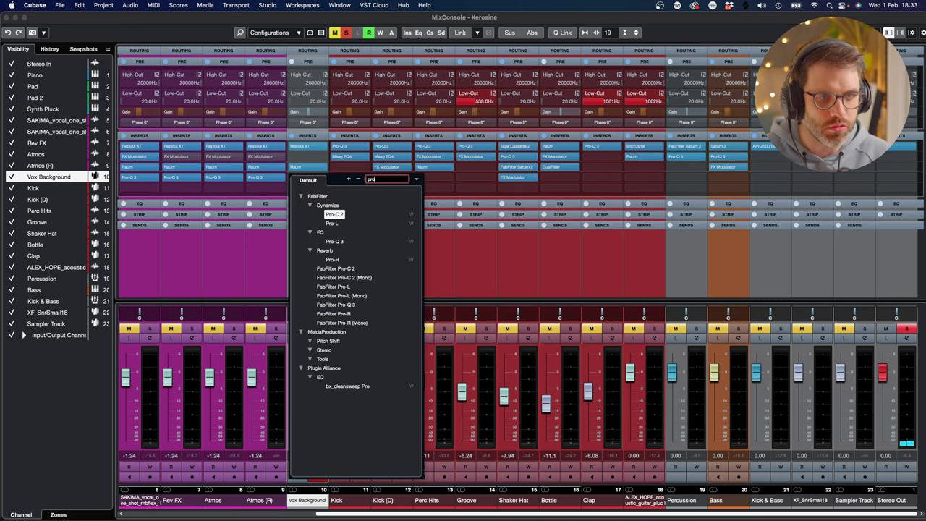
left_click(335, 242)
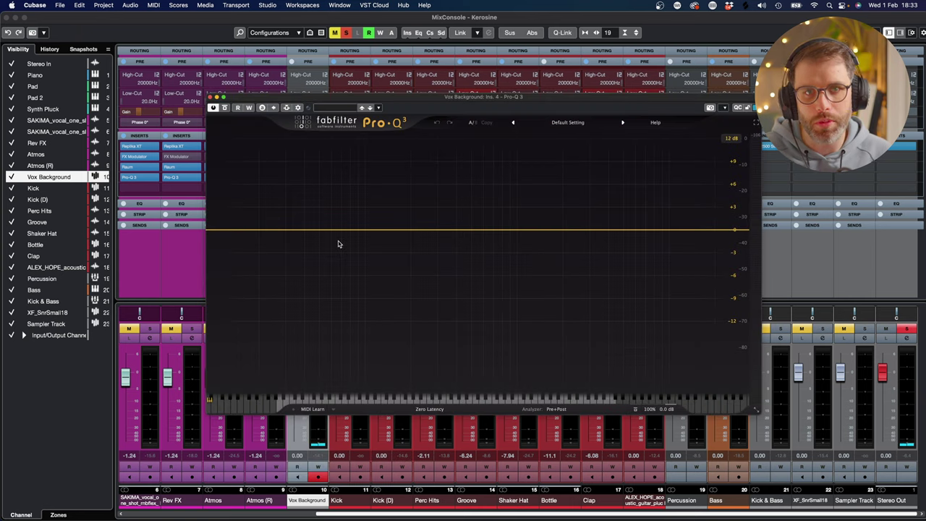
left_click_drag(317, 96, 261, 36)
- Add a 12 dB/oct low cut at about 314 Hz and a dynamic bell cut of about -2.5 dB near 310 Hz
left_click_drag(188, 170, 328, 170)
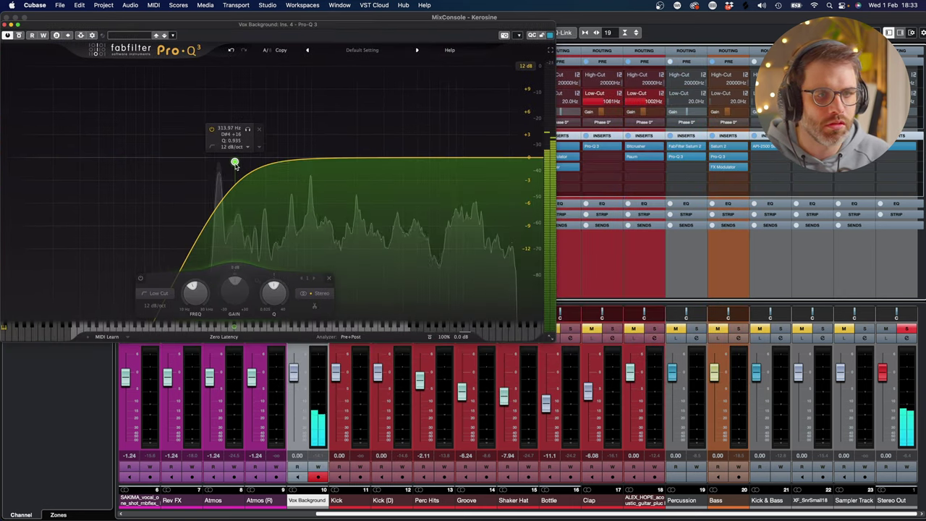
scroll(230, 186, "down", 5)
left_click_drag(312, 158, 234, 176)
scroll(230, 186, "up", 5)
left_click_drag(230, 269, 226, 279)
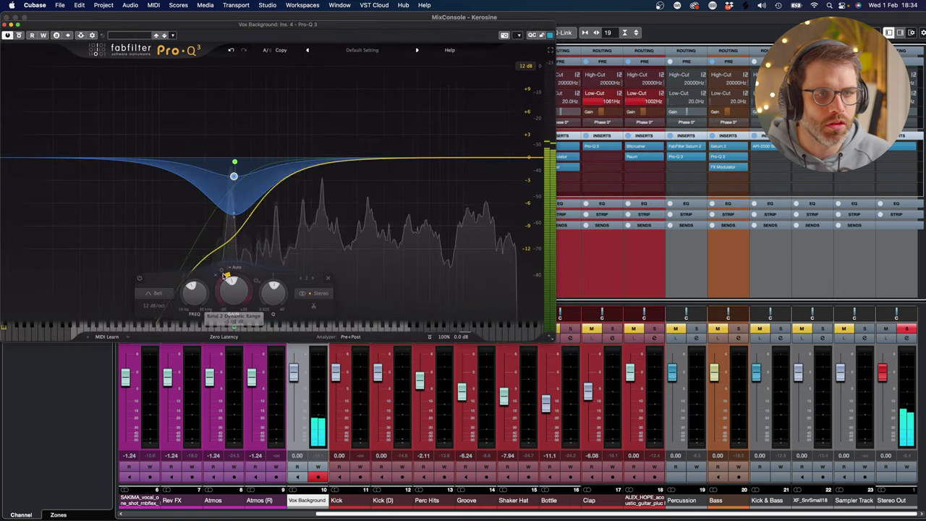
- Add a 12 dB/oct high cut at about 10.8 kHz to the Vox Background EQ and close the plug-in
left_click(528, 157)
left_click(489, 143)
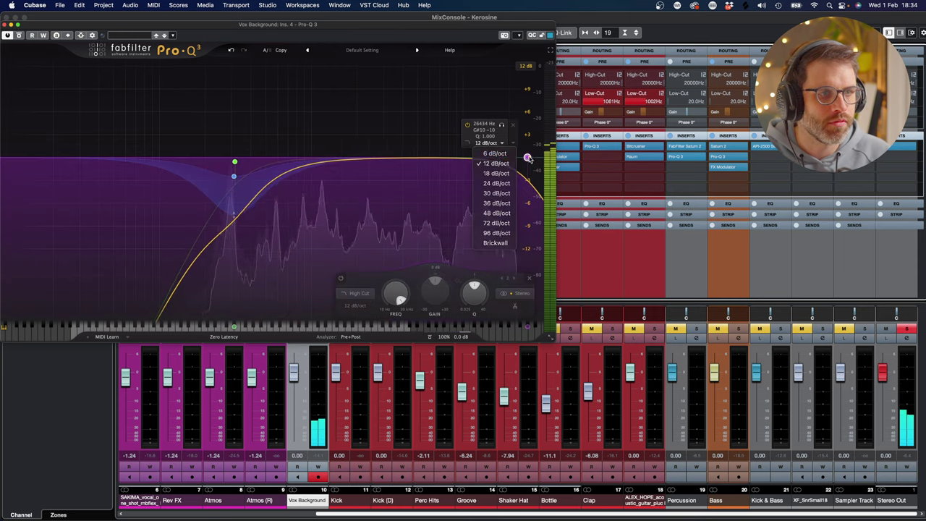
left_click_drag(528, 158, 469, 162)
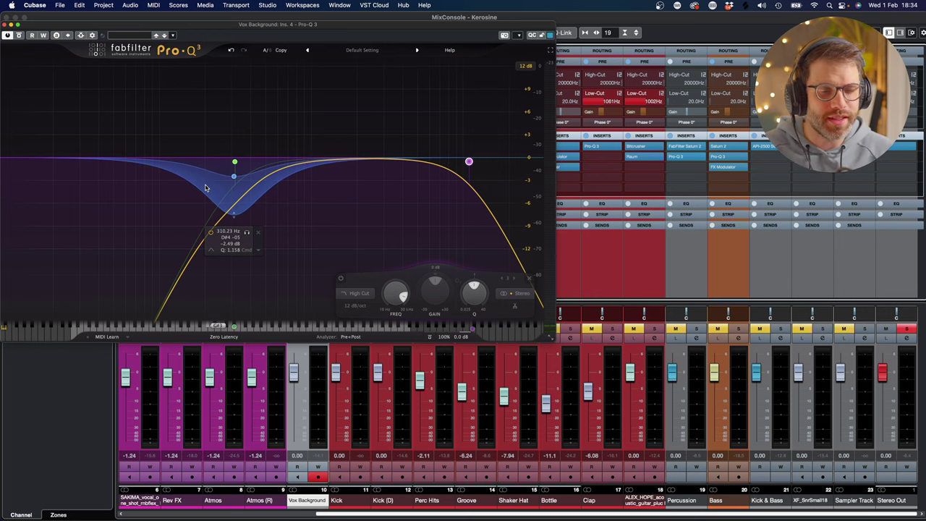
mouse_move(470, 165)
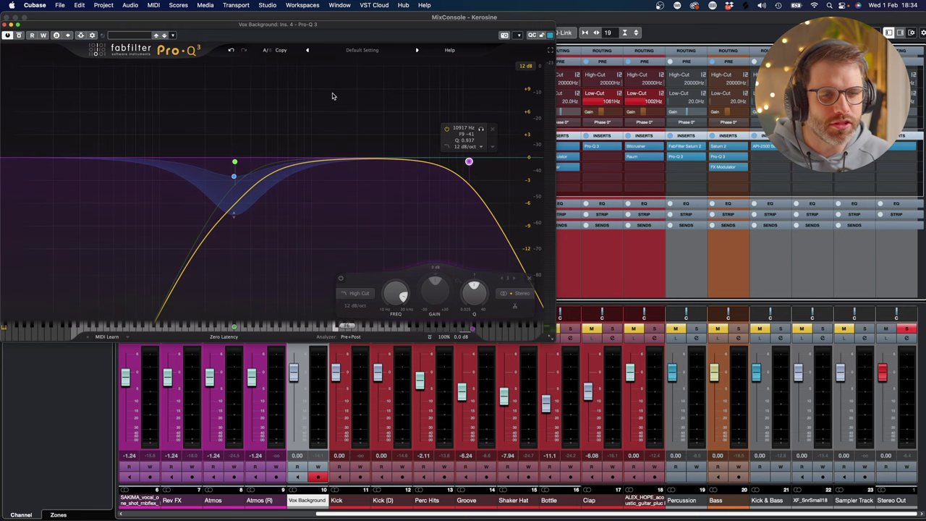
left_click(7, 24)
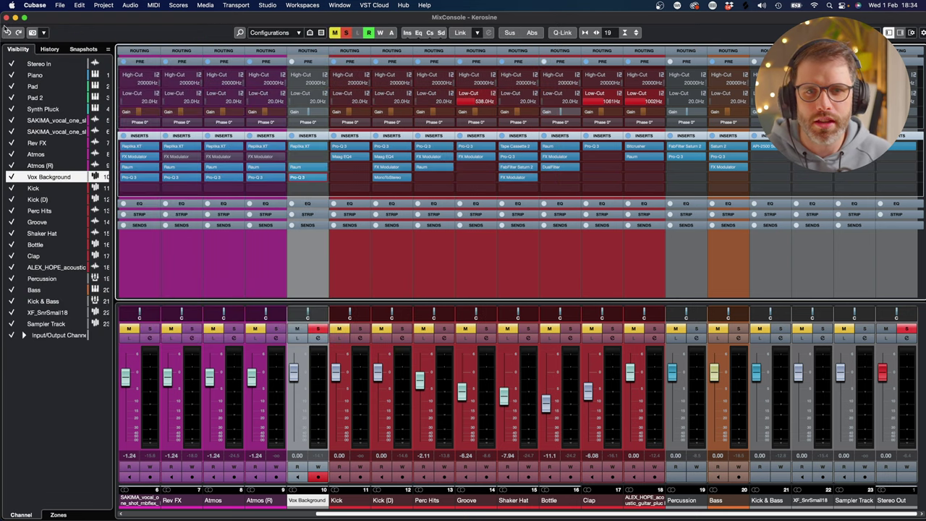
- Return to the Project window and audition Vox Background in the mix over bars 2 to 10 with Atmos muted
key("F3")
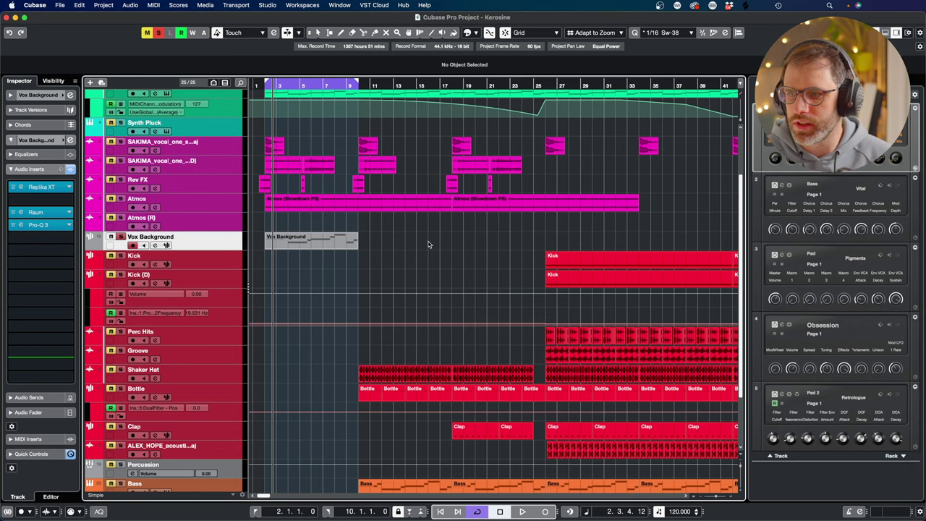
key("space")
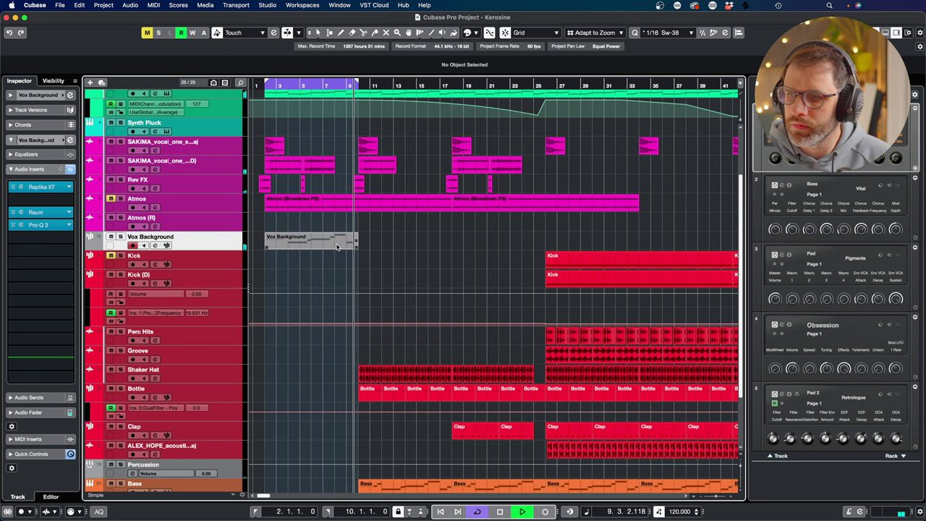
key("space")
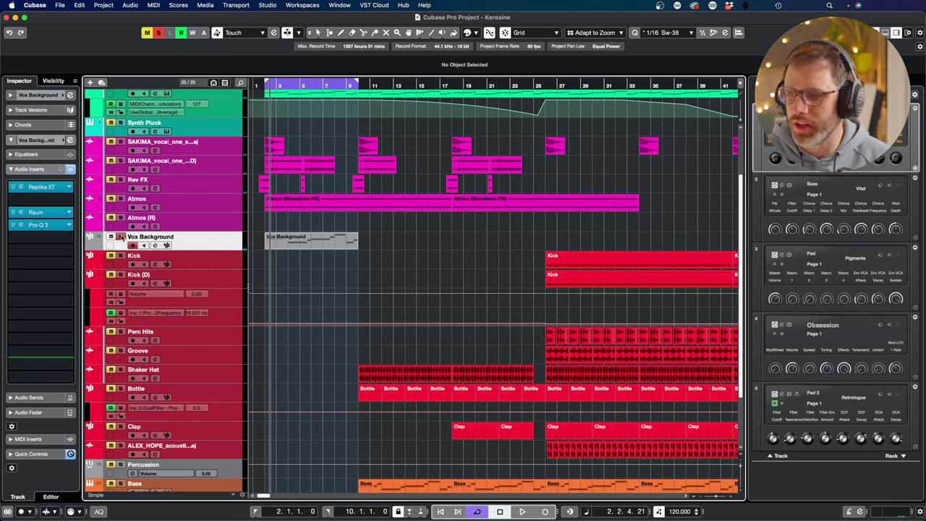
key("KP_1")
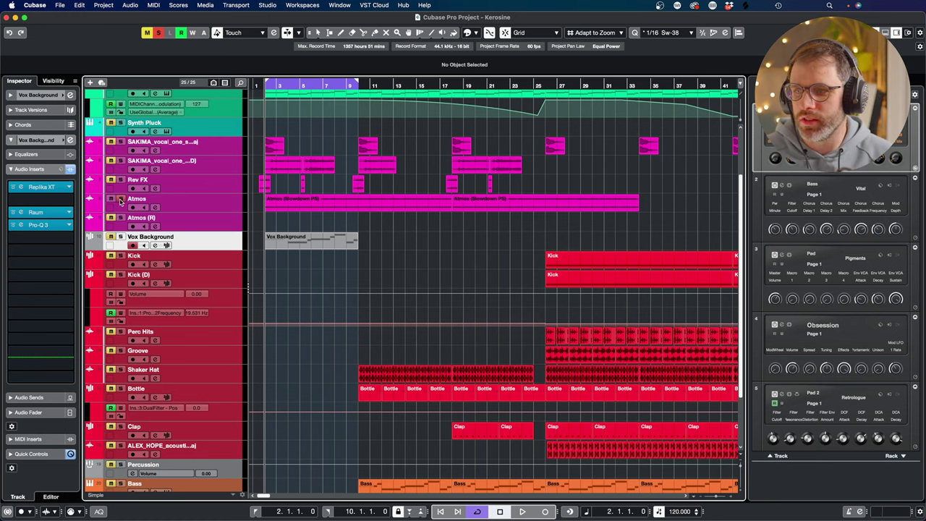
- Audition Atmos soloed, then the full mix with Vox Background muted and unmuted
key("space")
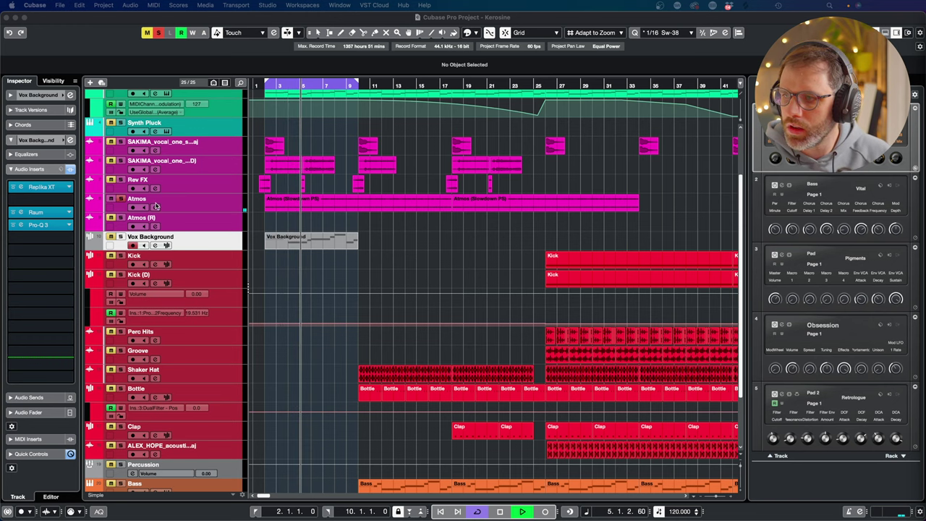
key("space")
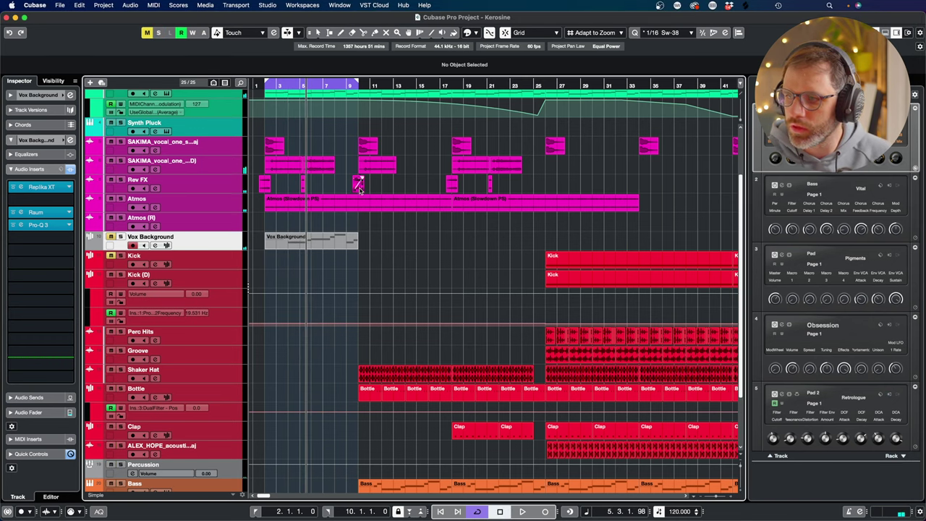
key("space")
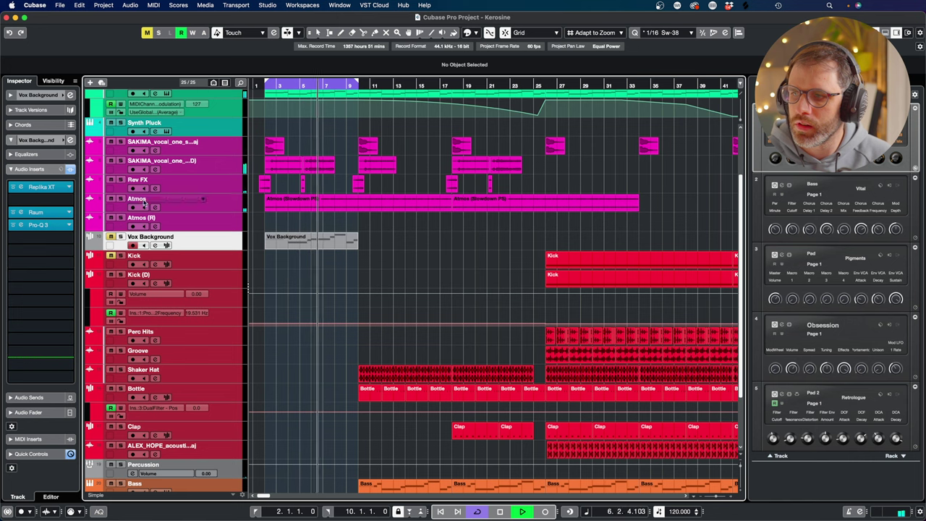
key("space")
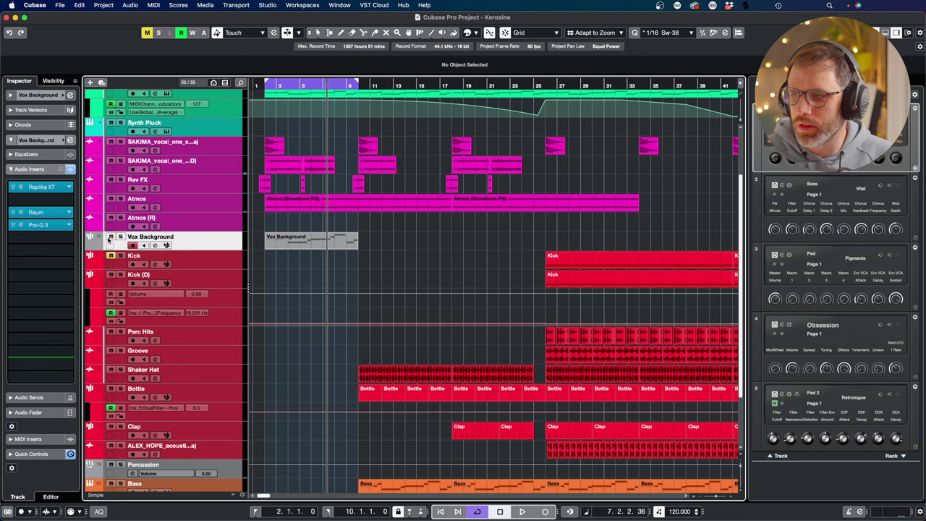
key("space")
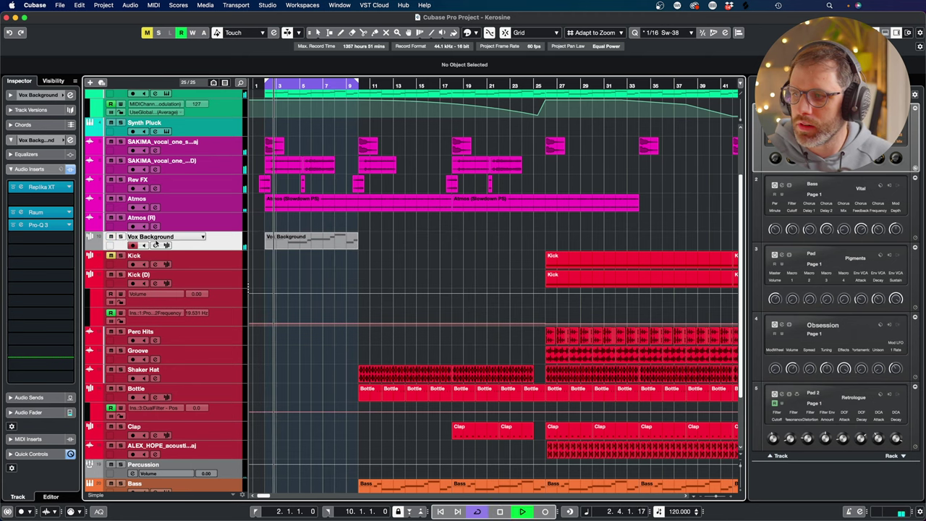
- Duplicate the 8-bar Vox Background part three times so the copies run to bar 34
left_click(301, 241)
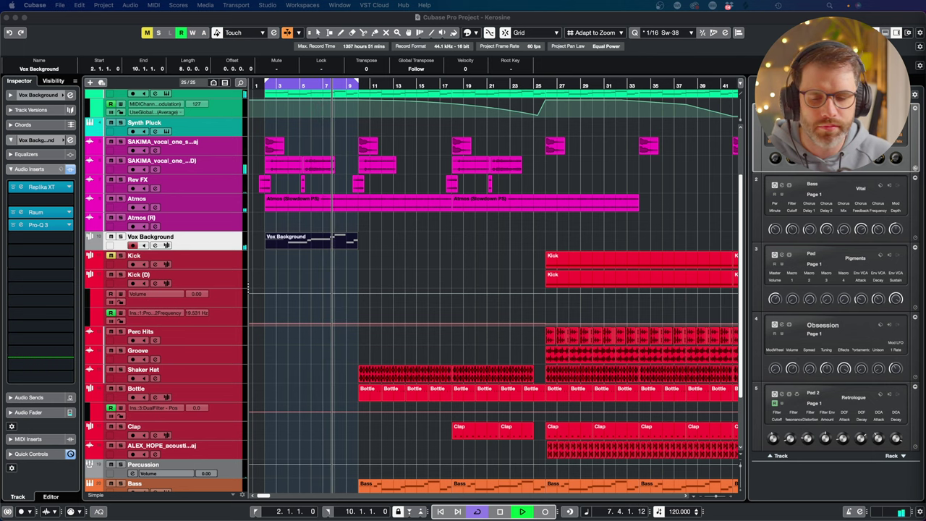
key("super+d")
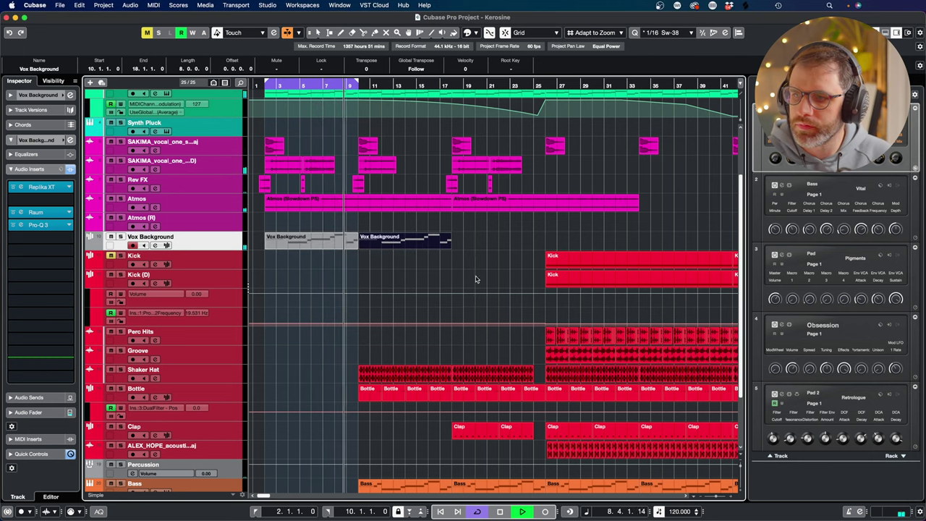
key("super+d")
key("super+d")
- Move the cycle range to bars 26 through 34 and play the arrangement from just before bar 9
scroll(382, 212, "up", 1)
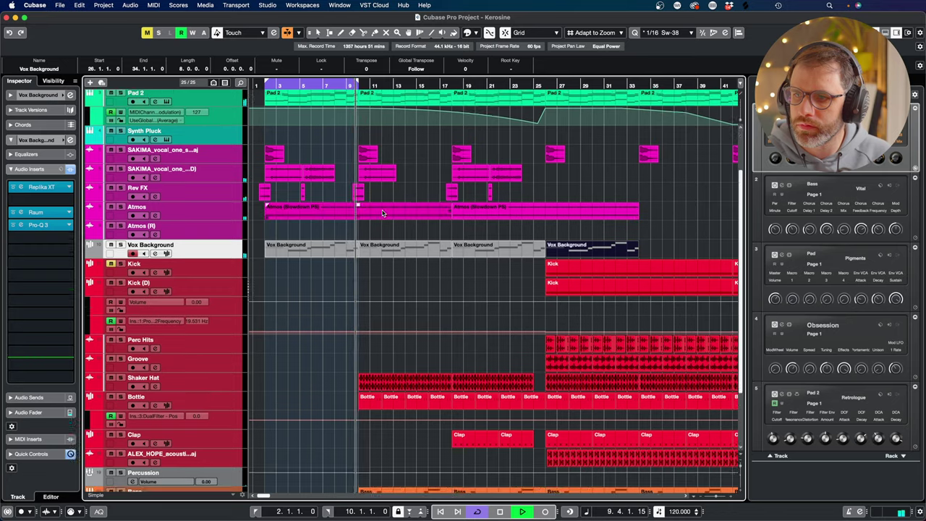
scroll(382, 213, "up", 3)
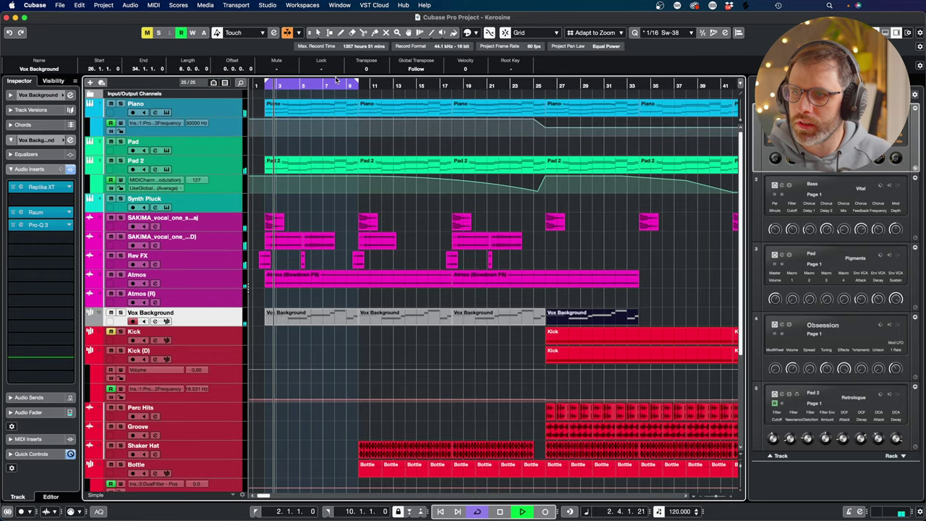
left_click_drag(335, 79, 615, 84)
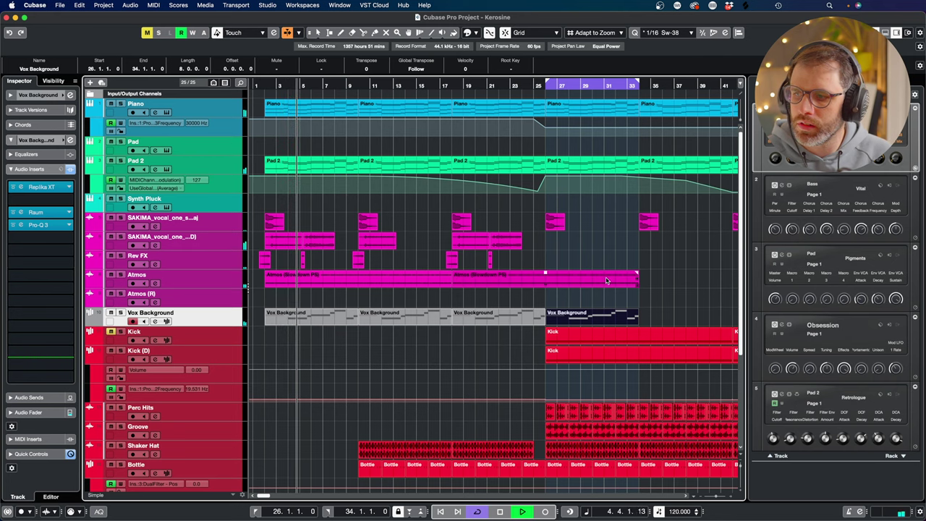
key("g")
key("g")
key("g")
scroll(422, 354, "down", 3)
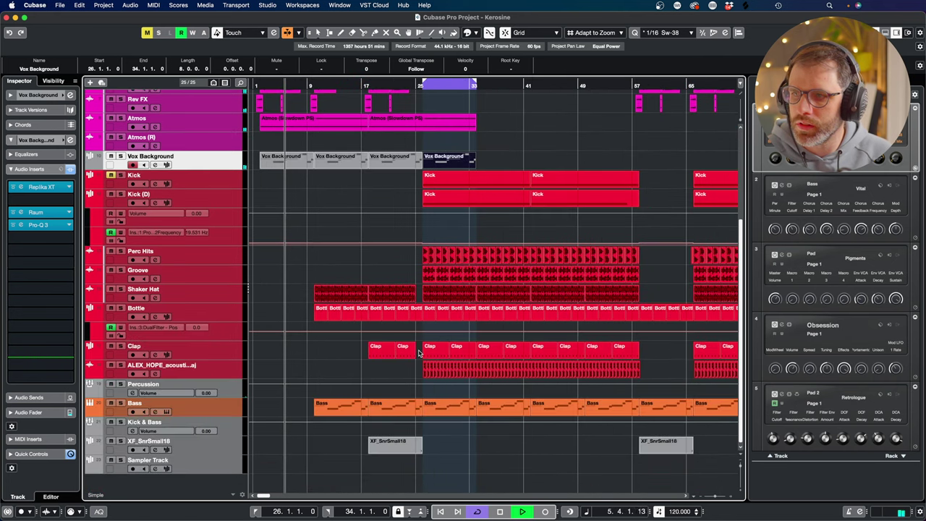
left_click(307, 85)
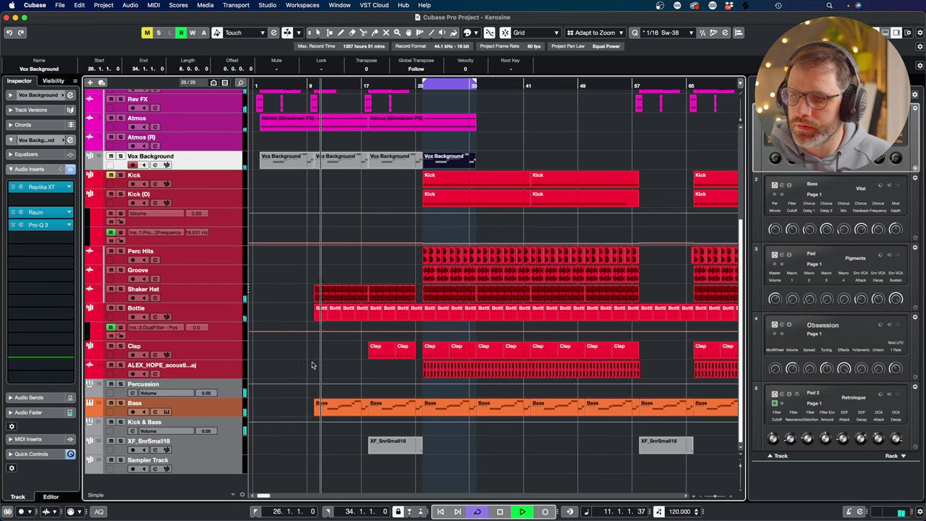
scroll(312, 365, "up", 5)
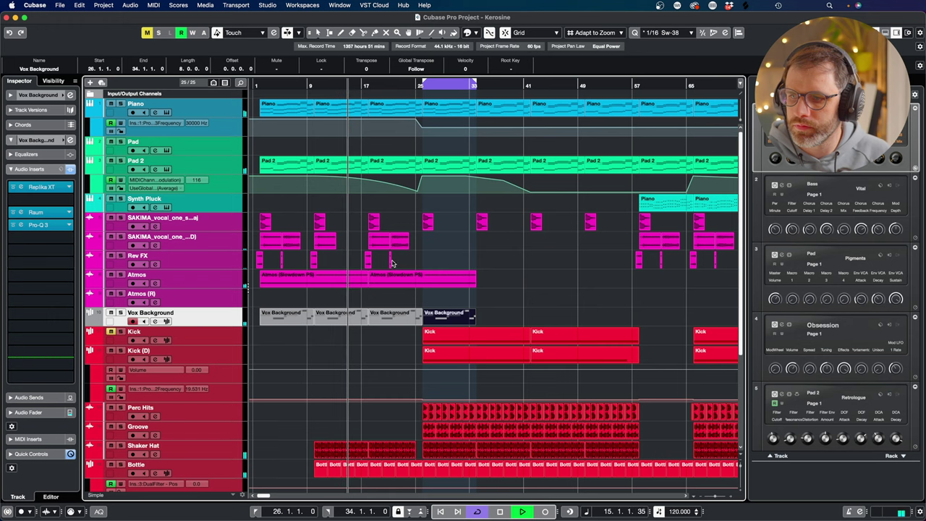
- Select the Bass track and audition it in the mix with its FX Modulator insert switched off and back on
scroll(387, 278, "down", 5)
left_click(220, 405)
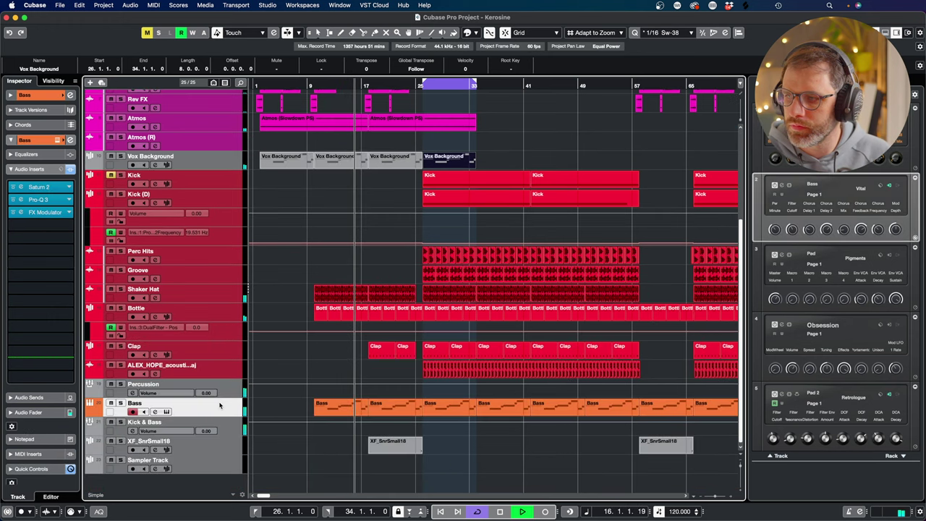
left_click(14, 212)
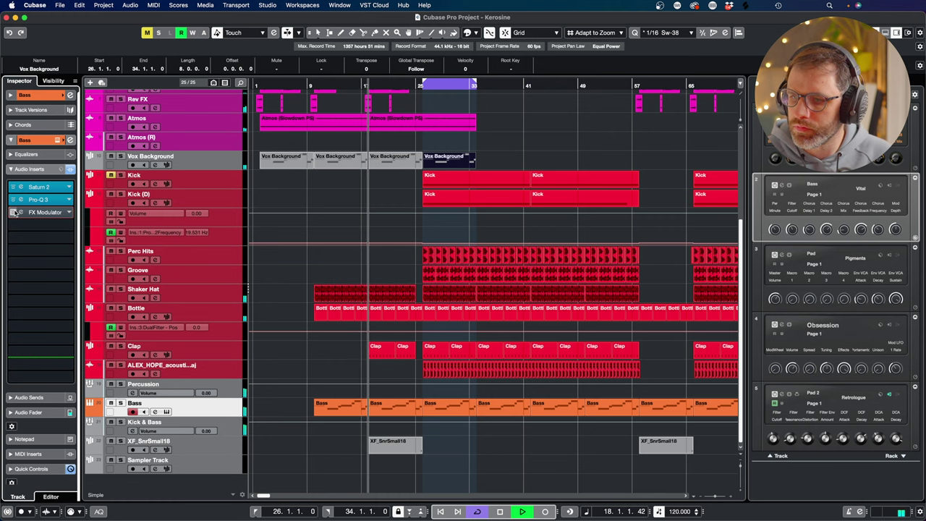
left_click(14, 212)
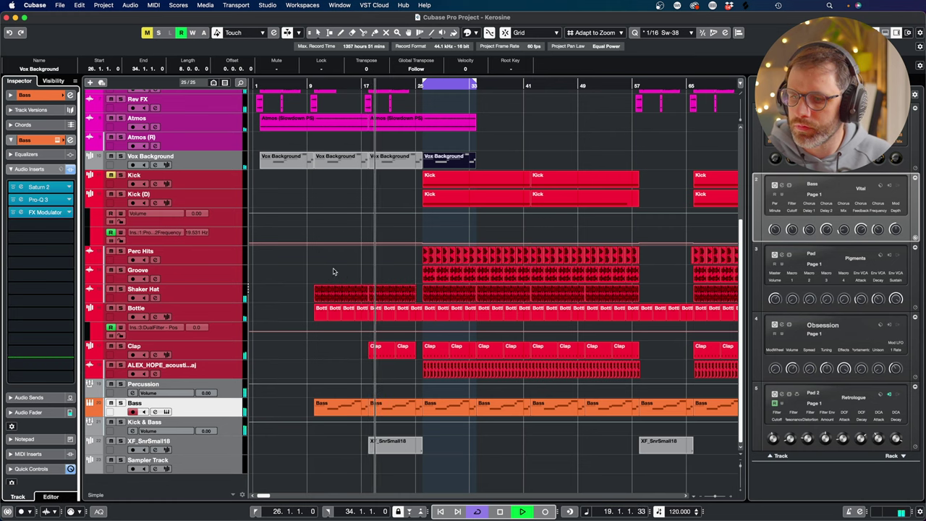
- Listen to the arrangement through to bar 26, stop playback and return to the start of the cycle range
scroll(333, 270, "up", 4)
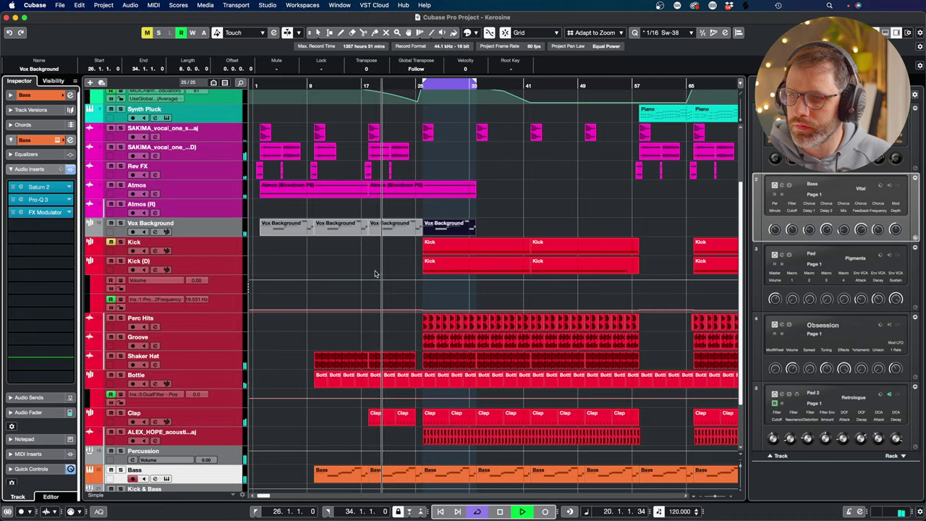
scroll(375, 273, "up", 5)
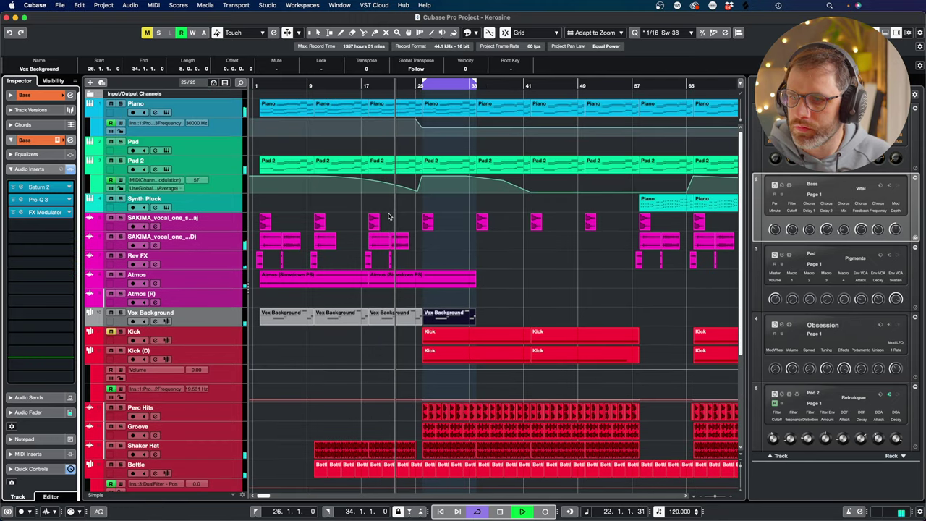
left_click(373, 274)
left_click(448, 229)
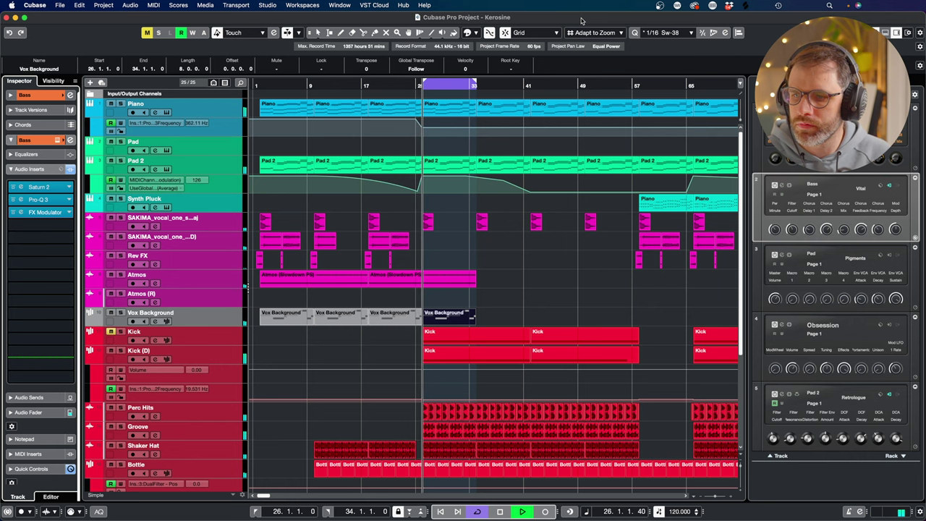
key("space")
key("KP_1")
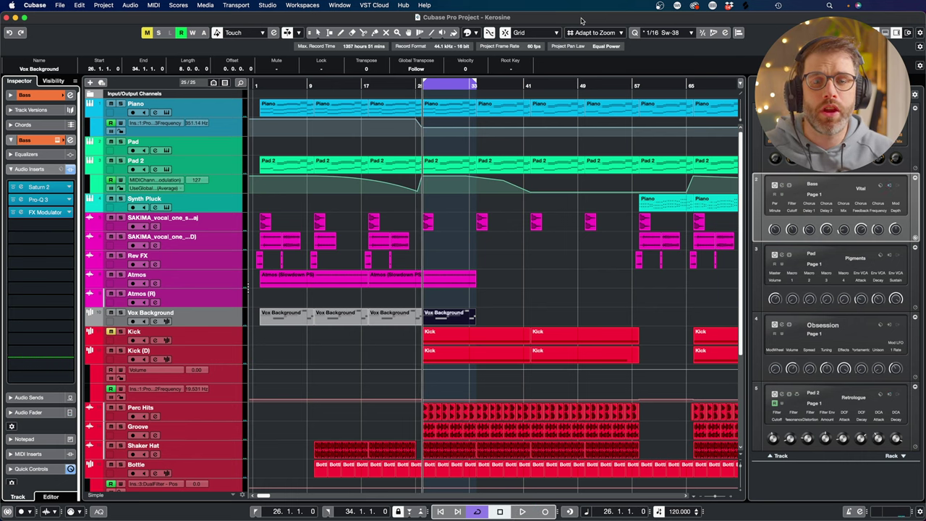